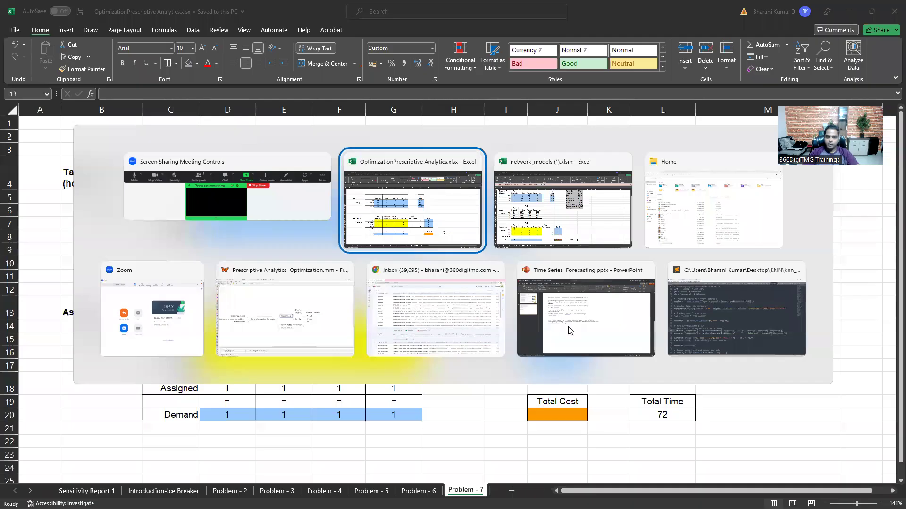
In the FreeMind map, expand Network Models to its seven problem types and collapse Transportation Problems.
{"action": "left_click", "coordinate": [282, 302]}
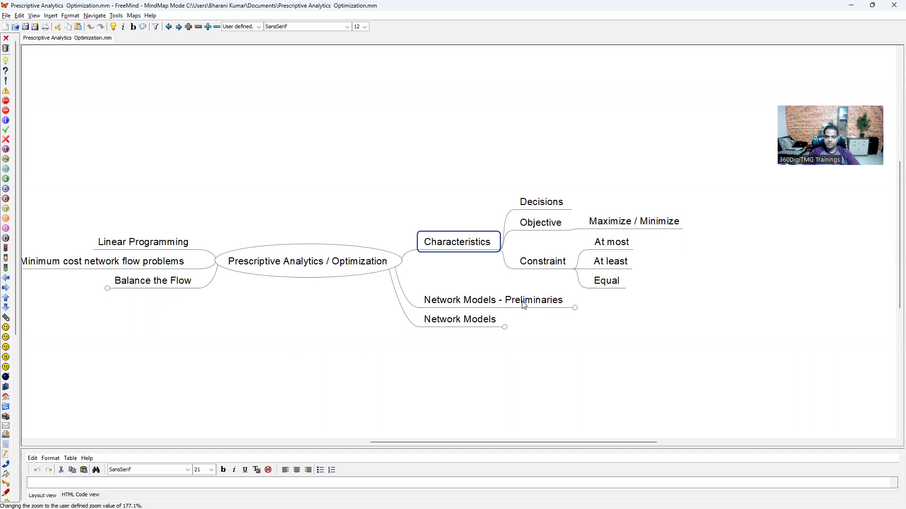
{"action": "left_click", "coordinate": [480, 324]}
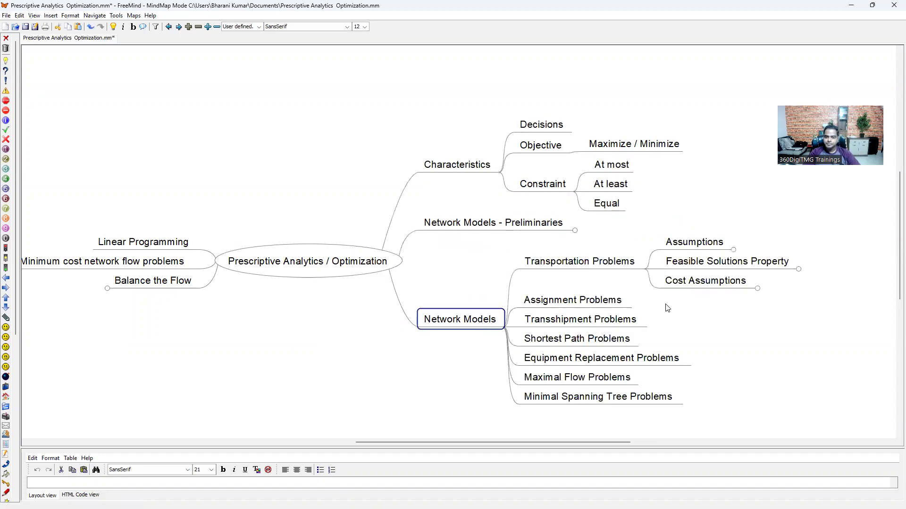
{"action": "left_click", "coordinate": [595, 265]}
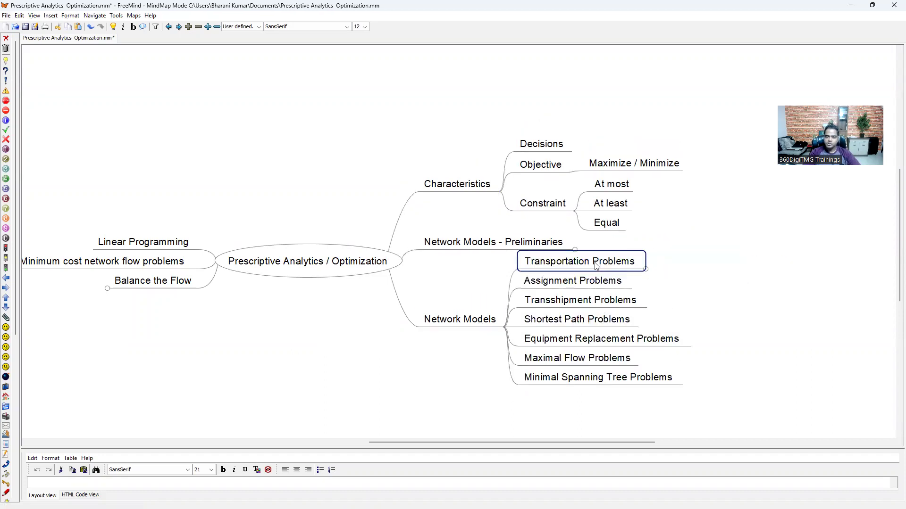
{"action": "double_click", "coordinate": [566, 282]}
{"action": "key", "text": "Return"}
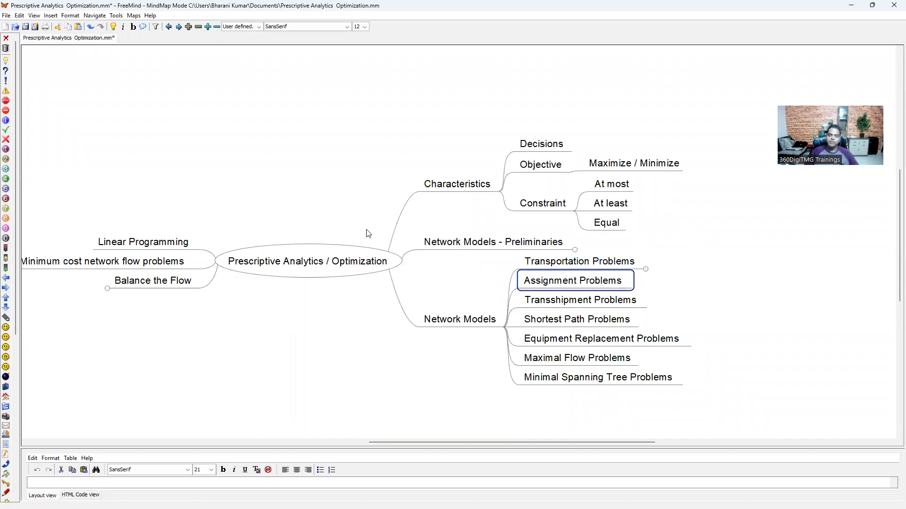
Pan the map, then sketch four red circles in a left column and four in a right column.
{"action": "left_click_drag", "start_coordinate": [302, 277], "coordinate": [571, 261]}
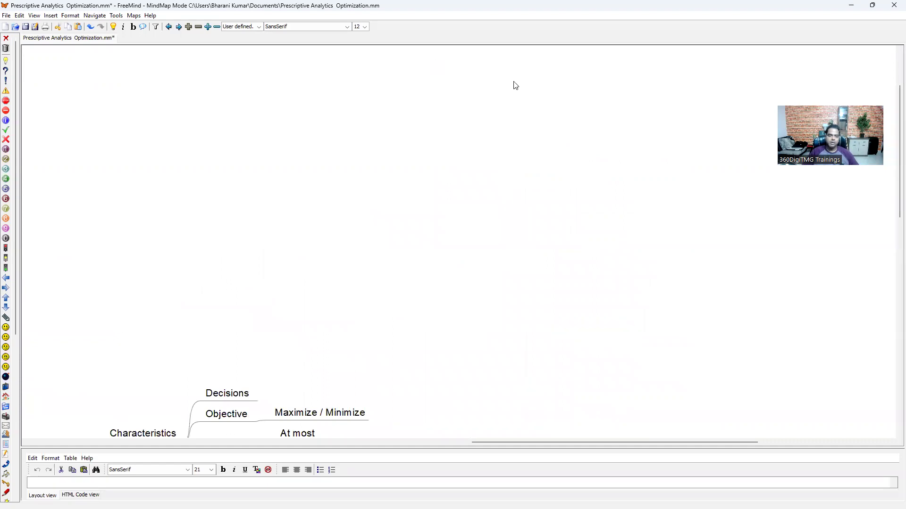
{"action": "left_click_drag", "start_coordinate": [194, 127], "coordinate": [191, 128]}
{"action": "left_click_drag", "start_coordinate": [193, 167], "coordinate": [198, 210]}
{"action": "left_click_drag", "start_coordinate": [195, 241], "coordinate": [194, 243]}
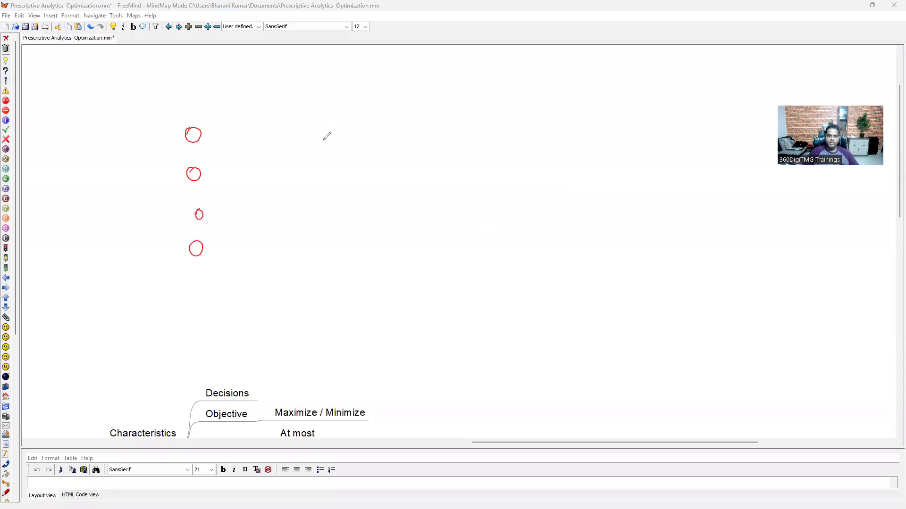
{"action": "left_click_drag", "start_coordinate": [331, 123], "coordinate": [326, 125]}
{"action": "left_click_drag", "start_coordinate": [338, 159], "coordinate": [330, 165]}
{"action": "left_click_drag", "start_coordinate": [335, 199], "coordinate": [329, 203]}
{"action": "left_click_drag", "start_coordinate": [337, 235], "coordinate": [329, 239]}
{"action": "mouse_move", "coordinate": [200, 210]}
{"action": "left_mouse_down"}
{"action": "mouse_move", "coordinate": [189, 214]}
{"action": "mouse_move", "coordinate": [197, 210]}
{"action": "left_mouse_up"}
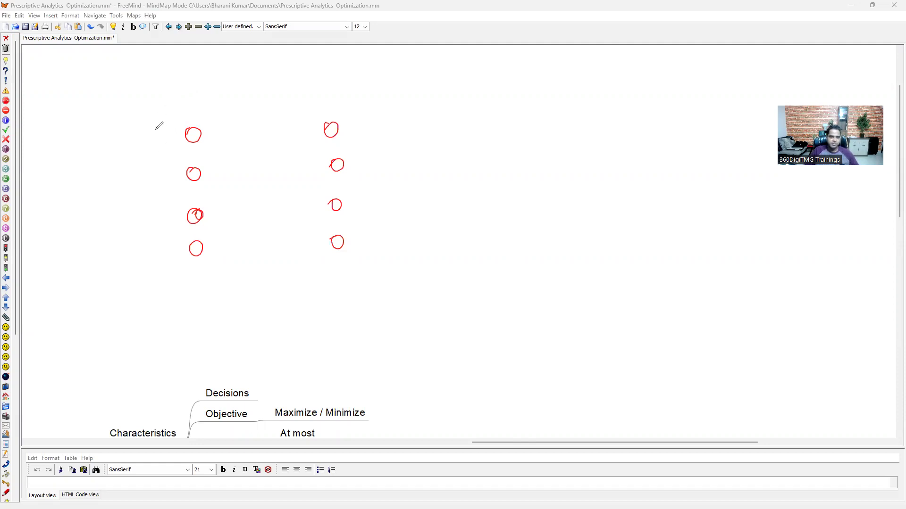
Handwrite labels P1–P4 beside the four left circles.
{"action": "mouse_move", "coordinate": [153, 130]}
{"action": "left_mouse_down"}
{"action": "mouse_move", "coordinate": [162, 149]}
{"action": "mouse_move", "coordinate": [156, 176]}
{"action": "mouse_move", "coordinate": [168, 179]}
{"action": "left_mouse_up"}
{"action": "mouse_move", "coordinate": [155, 211]}
{"action": "left_mouse_down"}
{"action": "mouse_move", "coordinate": [165, 229]}
{"action": "mouse_move", "coordinate": [160, 264]}
{"action": "mouse_move", "coordinate": [176, 259]}
{"action": "left_mouse_up"}
{"action": "left_click_drag", "start_coordinate": [173, 254], "coordinate": [173, 269]}
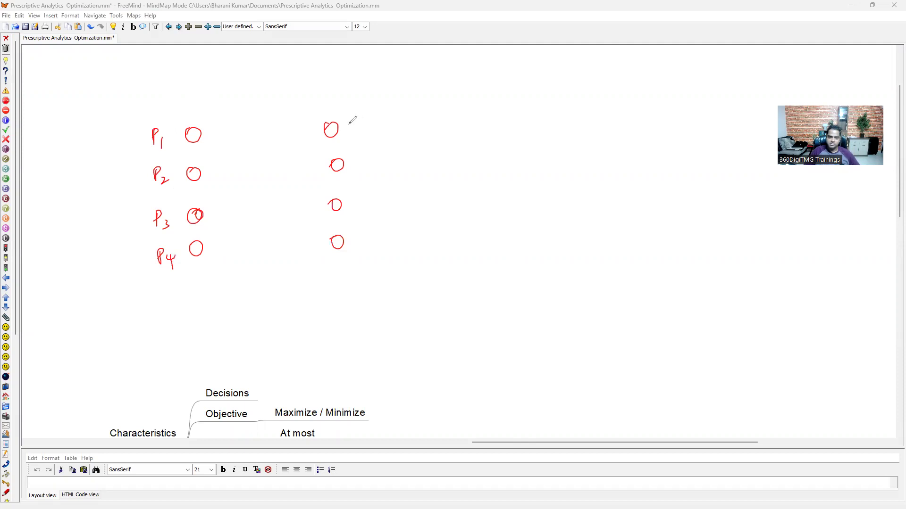
Handwrite labels J1–J4 beside the four right circles.
{"action": "mouse_move", "coordinate": [299, 124]}
{"action": "left_mouse_down"}
{"action": "mouse_move", "coordinate": [314, 161]}
{"action": "mouse_move", "coordinate": [304, 178]}
{"action": "mouse_move", "coordinate": [322, 181]}
{"action": "mouse_move", "coordinate": [304, 214]}
{"action": "left_mouse_up"}
{"action": "mouse_move", "coordinate": [314, 203]}
{"action": "left_mouse_down"}
{"action": "mouse_move", "coordinate": [305, 249]}
{"action": "mouse_move", "coordinate": [324, 247]}
{"action": "left_mouse_up"}
{"action": "left_click_drag", "start_coordinate": [322, 243], "coordinate": [321, 262]}
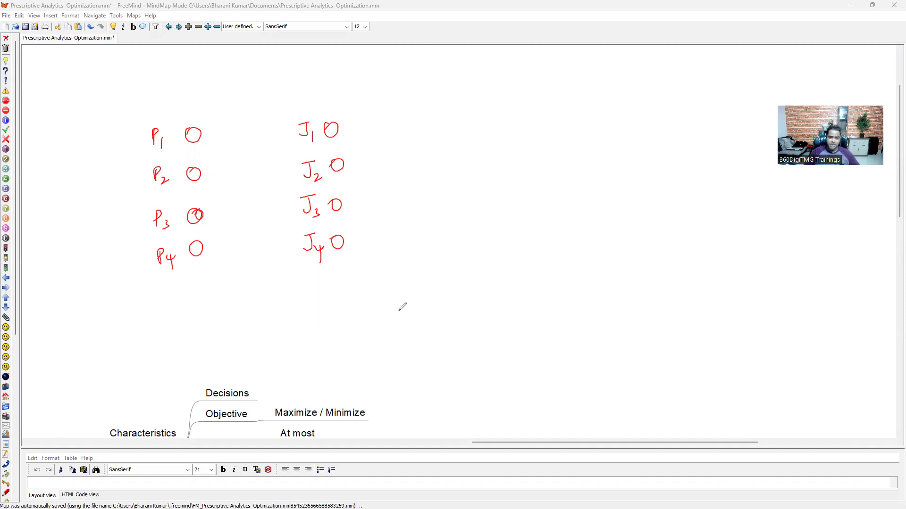
Draw a red rectangle below the circles and divide it into a 4×4 grid.
{"action": "left_click_drag", "start_coordinate": [368, 285], "coordinate": [365, 408]}
{"action": "mouse_move", "coordinate": [370, 284]}
{"action": "left_mouse_down"}
{"action": "mouse_move", "coordinate": [500, 278]}
{"action": "mouse_move", "coordinate": [533, 368]}
{"action": "mouse_move", "coordinate": [361, 402]}
{"action": "left_mouse_up"}
{"action": "left_click_drag", "start_coordinate": [402, 283], "coordinate": [410, 405]}
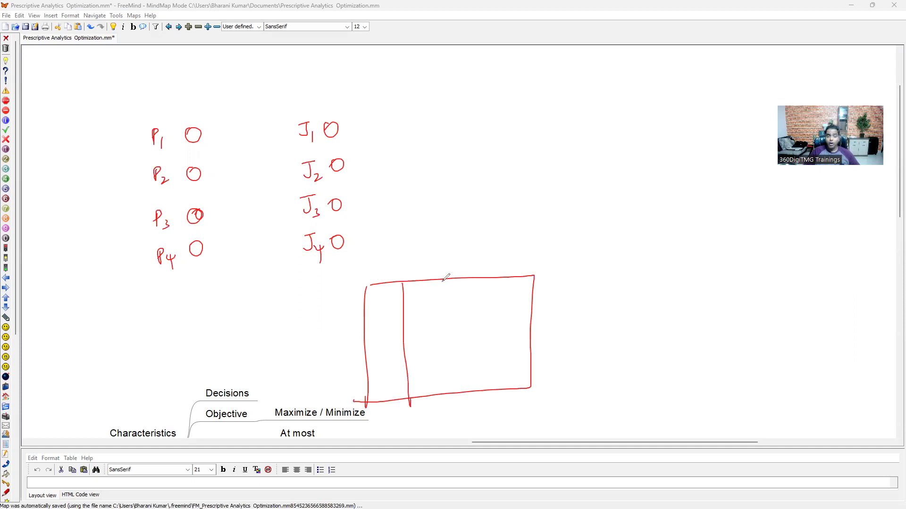
{"action": "left_click_drag", "start_coordinate": [442, 283], "coordinate": [449, 392]}
{"action": "left_click_drag", "start_coordinate": [476, 277], "coordinate": [483, 394]}
{"action": "left_click_drag", "start_coordinate": [363, 309], "coordinate": [530, 295]}
{"action": "left_click_drag", "start_coordinate": [369, 340], "coordinate": [535, 324]}
{"action": "left_click_drag", "start_coordinate": [368, 377], "coordinate": [530, 361]}
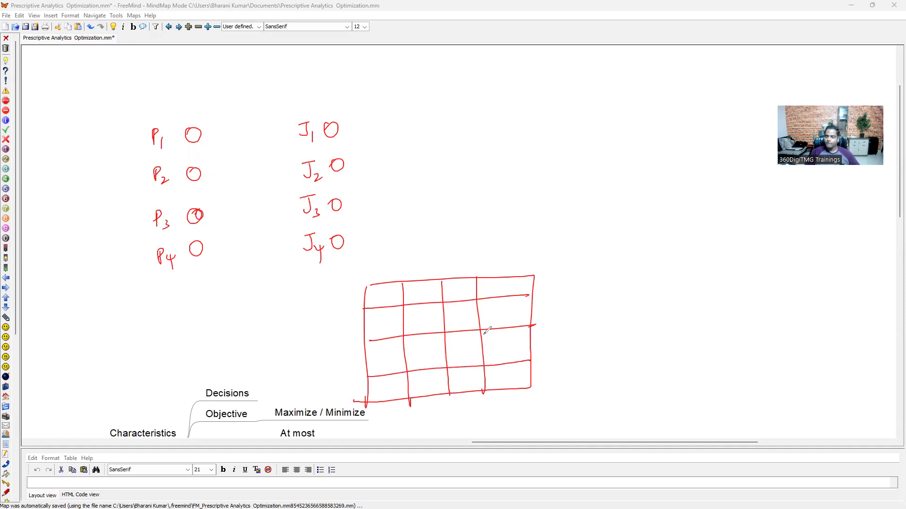
Label the grid rows P1–P4 down the left side.
{"action": "mouse_move", "coordinate": [337, 290]}
{"action": "left_mouse_down"}
{"action": "mouse_move", "coordinate": [338, 311]}
{"action": "mouse_move", "coordinate": [339, 302]}
{"action": "left_mouse_up"}
{"action": "mouse_move", "coordinate": [346, 301]}
{"action": "left_mouse_down"}
{"action": "mouse_move", "coordinate": [329, 333]}
{"action": "mouse_move", "coordinate": [350, 337]}
{"action": "mouse_move", "coordinate": [333, 375]}
{"action": "left_mouse_up"}
{"action": "mouse_move", "coordinate": [331, 360]}
{"action": "left_mouse_down"}
{"action": "mouse_move", "coordinate": [345, 376]}
{"action": "mouse_move", "coordinate": [337, 402]}
{"action": "left_mouse_up"}
{"action": "left_click_drag", "start_coordinate": [335, 386], "coordinate": [353, 394]}
{"action": "left_click_drag", "start_coordinate": [355, 386], "coordinate": [356, 397]}
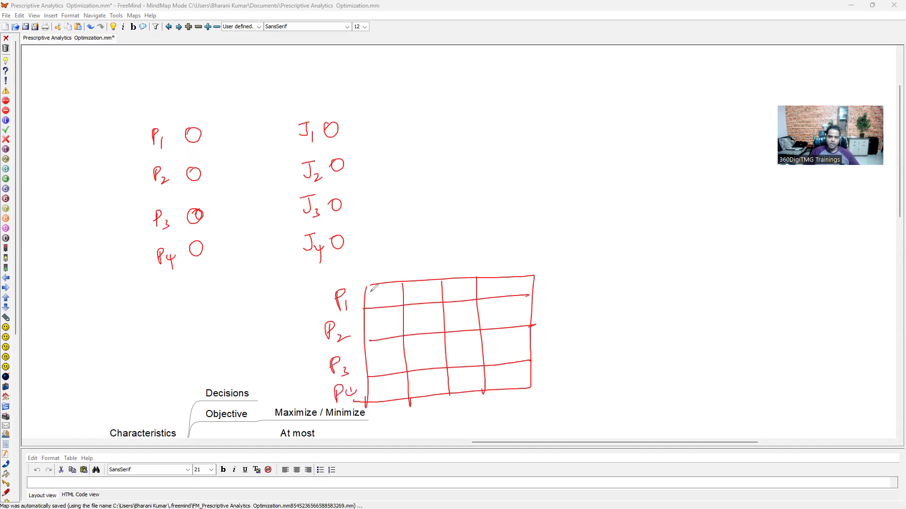
Label the grid columns J1–J4 across the top.
{"action": "mouse_move", "coordinate": [367, 258]}
{"action": "left_mouse_down"}
{"action": "mouse_move", "coordinate": [381, 255]}
{"action": "mouse_move", "coordinate": [369, 272]}
{"action": "left_mouse_up"}
{"action": "mouse_move", "coordinate": [382, 267]}
{"action": "left_mouse_down"}
{"action": "mouse_move", "coordinate": [383, 278]}
{"action": "mouse_move", "coordinate": [420, 253]}
{"action": "left_mouse_up"}
{"action": "mouse_move", "coordinate": [414, 253]}
{"action": "left_mouse_down"}
{"action": "mouse_move", "coordinate": [408, 271]}
{"action": "mouse_move", "coordinate": [425, 272]}
{"action": "mouse_move", "coordinate": [465, 249]}
{"action": "left_mouse_up"}
{"action": "mouse_move", "coordinate": [457, 250]}
{"action": "left_mouse_down"}
{"action": "mouse_move", "coordinate": [451, 268]}
{"action": "mouse_move", "coordinate": [469, 271]}
{"action": "mouse_move", "coordinate": [499, 244]}
{"action": "mouse_move", "coordinate": [483, 260]}
{"action": "mouse_move", "coordinate": [510, 257]}
{"action": "left_mouse_up"}
{"action": "left_click_drag", "start_coordinate": [506, 254], "coordinate": [507, 264]}
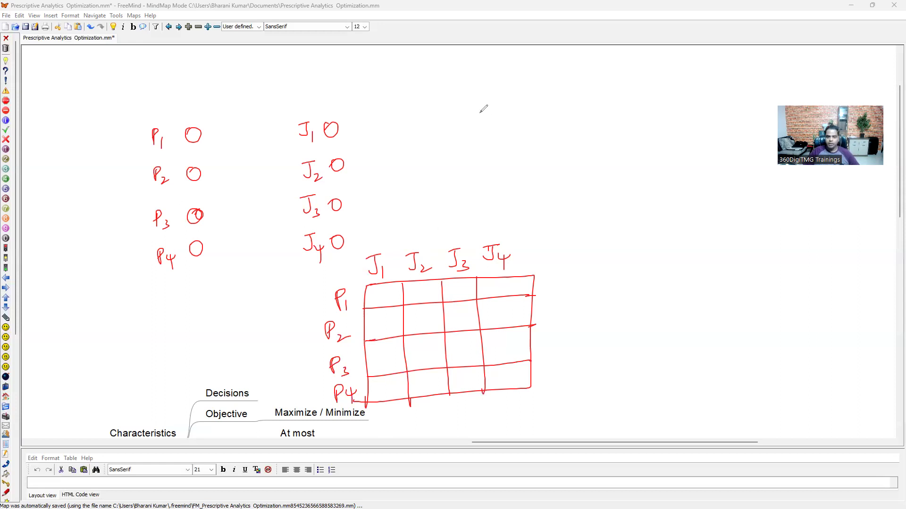
Handwrite 'xij = 1' above the grid and circle the Decisions topic.
{"action": "left_click_drag", "start_coordinate": [480, 112], "coordinate": [500, 112]}
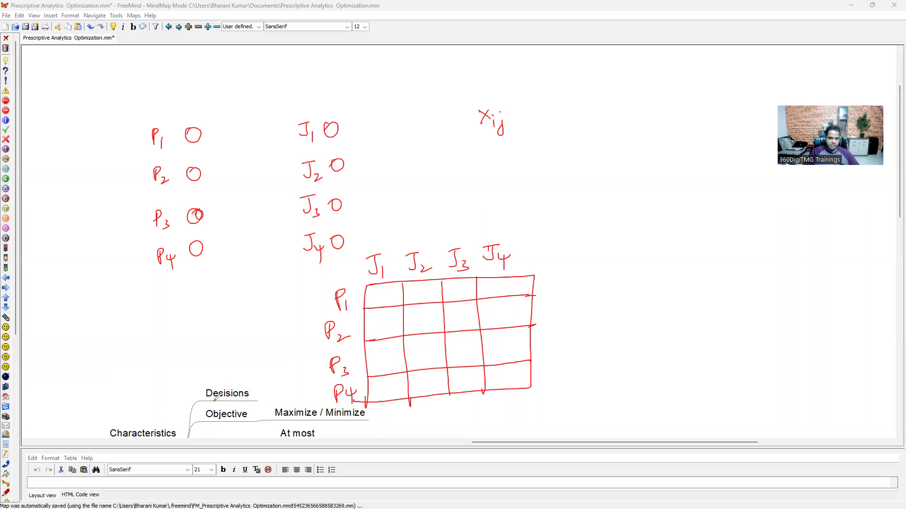
{"action": "left_click_drag", "start_coordinate": [215, 398], "coordinate": [249, 389]}
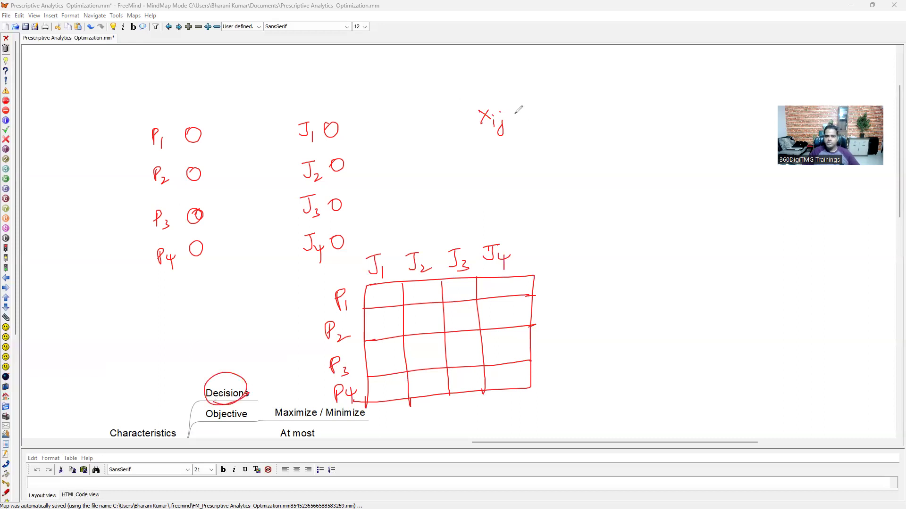
{"action": "left_click_drag", "start_coordinate": [514, 113], "coordinate": [523, 111]}
{"action": "left_click_drag", "start_coordinate": [515, 117], "coordinate": [524, 116]}
{"action": "left_click_drag", "start_coordinate": [536, 104], "coordinate": [537, 122]}
Complete the note as 'D.V → xij = 1 & 0', circle Objective, and begin 'Objective →'.
{"action": "mouse_move", "coordinate": [564, 105]}
{"action": "left_mouse_down"}
{"action": "mouse_move", "coordinate": [585, 93]}
{"action": "mouse_move", "coordinate": [577, 114]}
{"action": "left_mouse_up"}
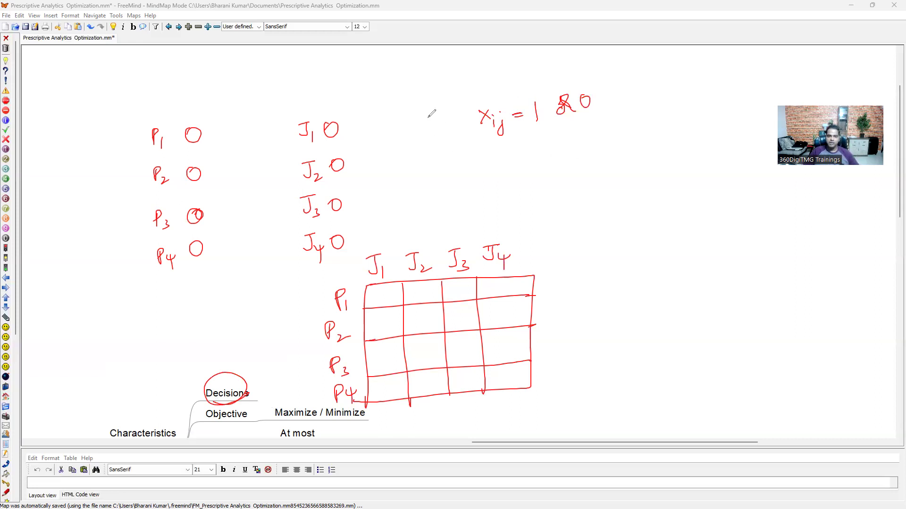
{"action": "mouse_move", "coordinate": [428, 117]}
{"action": "left_mouse_down"}
{"action": "mouse_move", "coordinate": [426, 132]}
{"action": "mouse_move", "coordinate": [454, 115]}
{"action": "mouse_move", "coordinate": [462, 125]}
{"action": "left_mouse_up"}
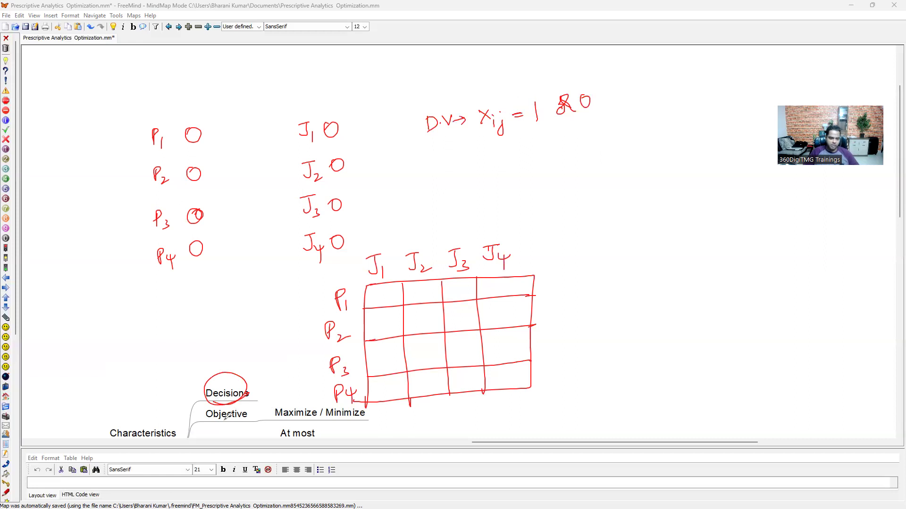
{"action": "left_click_drag", "start_coordinate": [245, 404], "coordinate": [222, 431]}
{"action": "left_click_drag", "start_coordinate": [429, 158], "coordinate": [551, 146]}
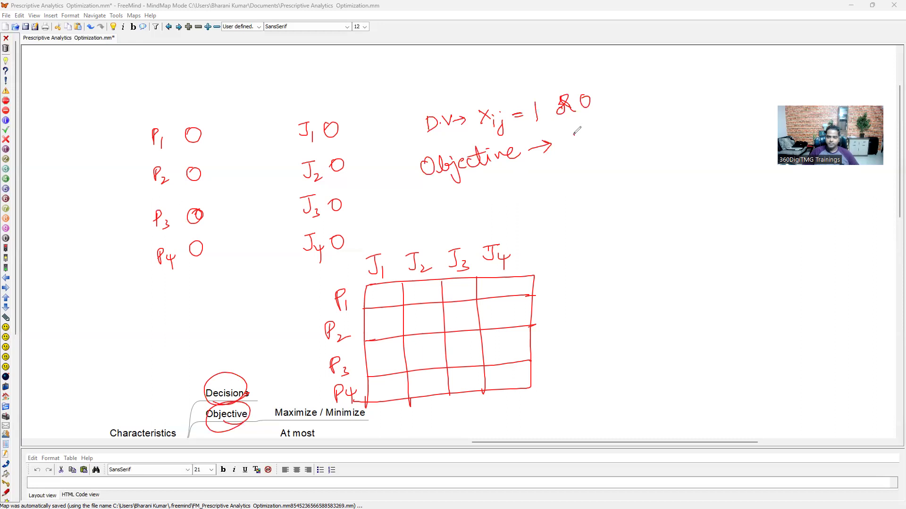
Write 'Min Σj Σi [Cij xij]' after the Objective arrow.
{"action": "mouse_move", "coordinate": [575, 147]}
{"action": "left_mouse_down"}
{"action": "mouse_move", "coordinate": [581, 135]}
{"action": "mouse_move", "coordinate": [616, 133]}
{"action": "left_mouse_up"}
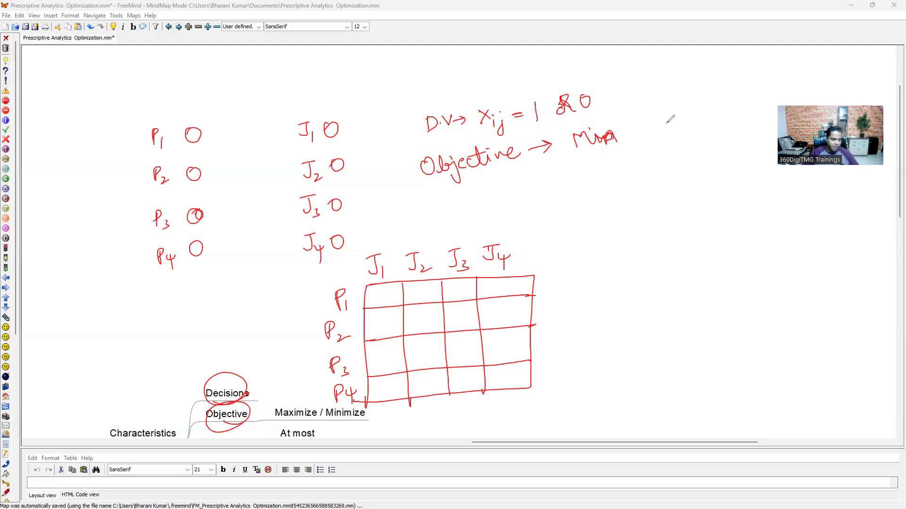
{"action": "left_click_drag", "start_coordinate": [634, 109], "coordinate": [638, 154]}
{"action": "left_click_drag", "start_coordinate": [651, 100], "coordinate": [663, 136]}
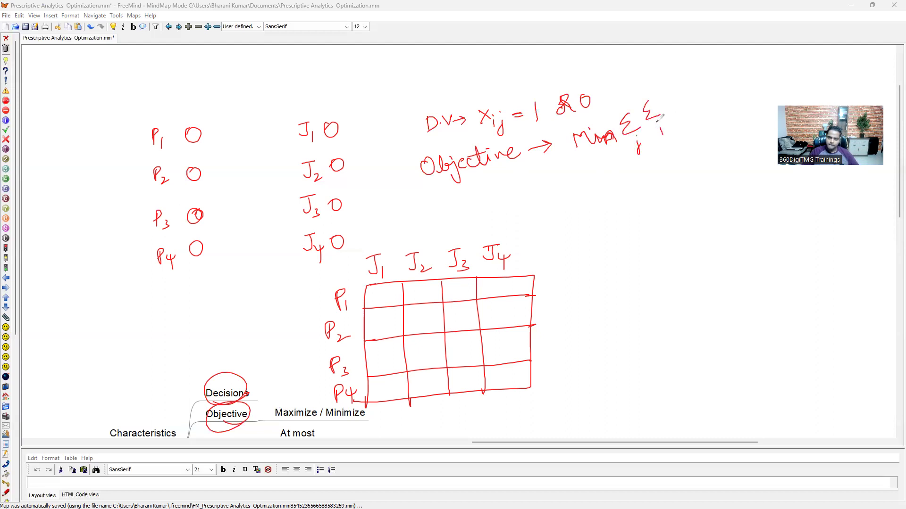
{"action": "mouse_move", "coordinate": [672, 100]}
{"action": "left_mouse_down"}
{"action": "mouse_move", "coordinate": [685, 120]}
{"action": "mouse_move", "coordinate": [703, 103]}
{"action": "mouse_move", "coordinate": [709, 111]}
{"action": "left_mouse_up"}
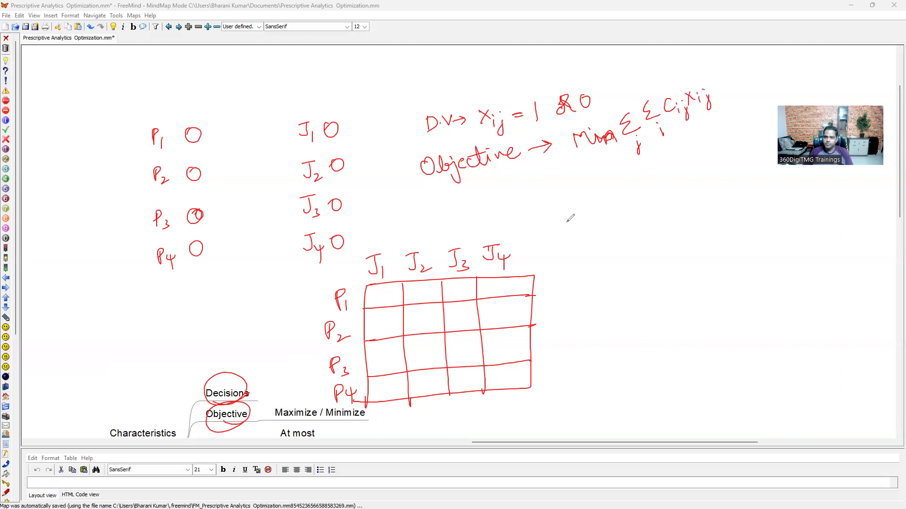
{"action": "mouse_move", "coordinate": [680, 119]}
{"action": "left_mouse_down"}
{"action": "mouse_move", "coordinate": [667, 91]}
{"action": "mouse_move", "coordinate": [703, 114]}
{"action": "left_mouse_up"}
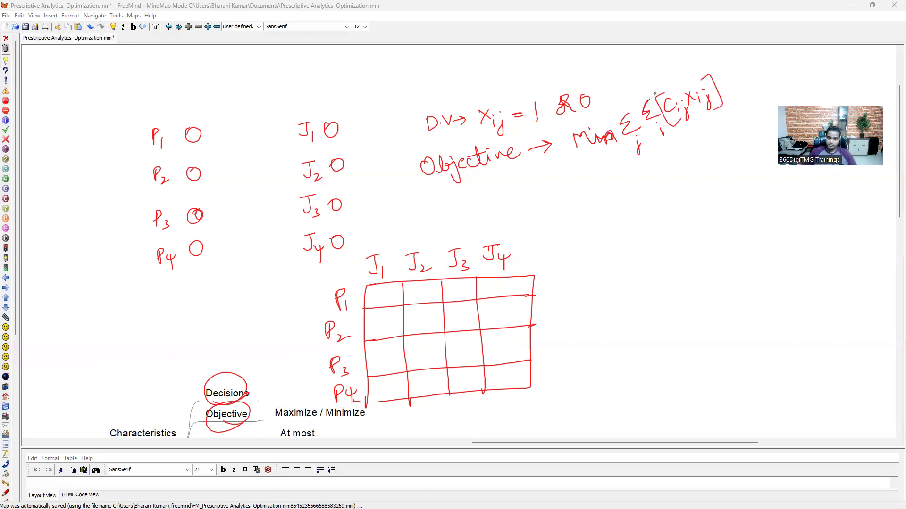
{"action": "left_click_drag", "start_coordinate": [624, 135], "coordinate": [643, 125]}
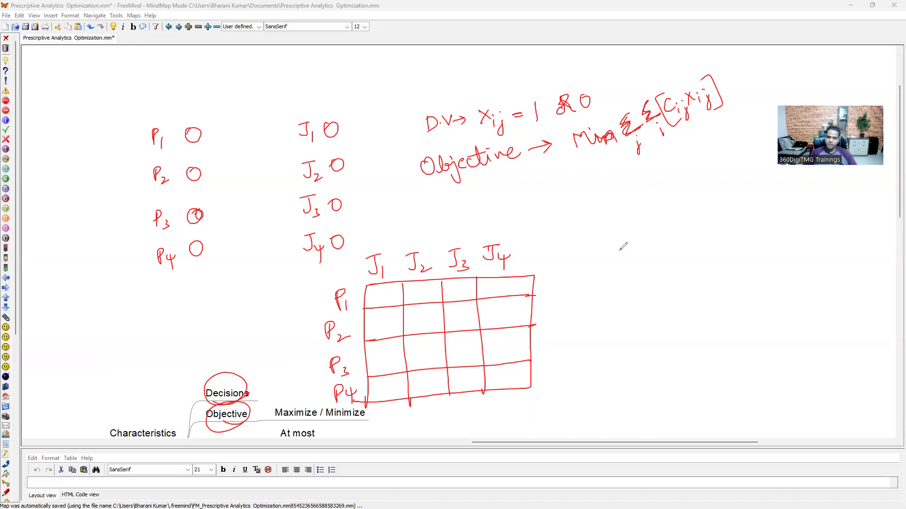
Write 'Constraints →' right of the grid and mark x11 in the P1/J1 cell.
{"action": "left_click_drag", "start_coordinate": [601, 262], "coordinate": [599, 283]}
{"action": "mouse_move", "coordinate": [607, 273]}
{"action": "left_mouse_down"}
{"action": "mouse_move", "coordinate": [631, 250]}
{"action": "mouse_move", "coordinate": [654, 257]}
{"action": "mouse_move", "coordinate": [681, 233]}
{"action": "mouse_move", "coordinate": [672, 253]}
{"action": "left_mouse_up"}
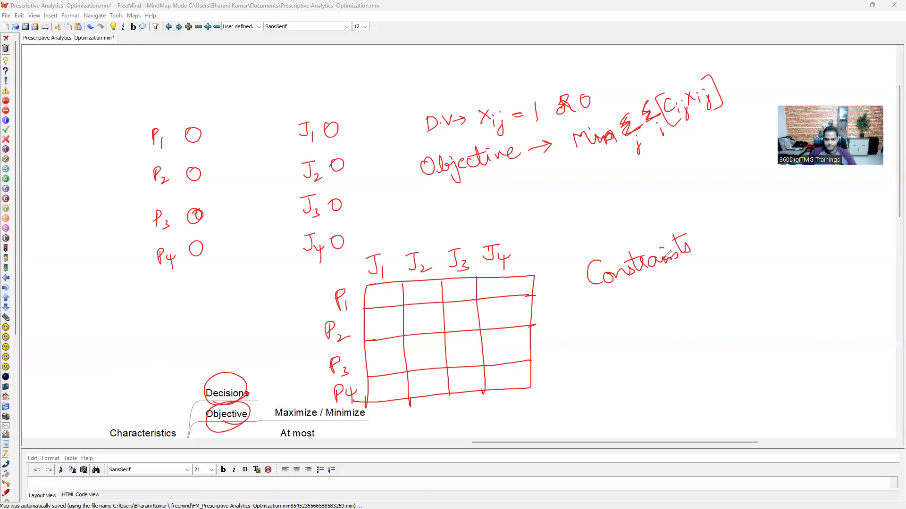
{"action": "mouse_move", "coordinate": [670, 242]}
{"action": "left_mouse_down"}
{"action": "mouse_move", "coordinate": [680, 231]}
{"action": "mouse_move", "coordinate": [692, 253]}
{"action": "mouse_move", "coordinate": [720, 233]}
{"action": "mouse_move", "coordinate": [715, 241]}
{"action": "left_mouse_up"}
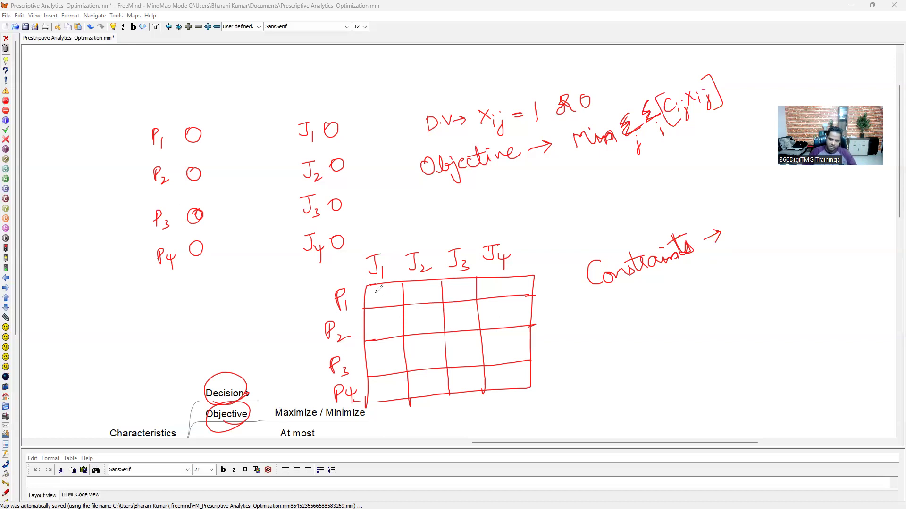
{"action": "mouse_move", "coordinate": [376, 293]}
{"action": "left_mouse_down"}
{"action": "mouse_move", "coordinate": [386, 302]}
{"action": "mouse_move", "coordinate": [377, 302]}
{"action": "mouse_move", "coordinate": [391, 301]}
{"action": "left_mouse_up"}
Handwrite the row constraint x11 + x12 + x13 + x14 = 1.
{"action": "mouse_move", "coordinate": [608, 306]}
{"action": "left_mouse_down"}
{"action": "mouse_move", "coordinate": [622, 318]}
{"action": "mouse_move", "coordinate": [612, 322]}
{"action": "mouse_move", "coordinate": [633, 321]}
{"action": "mouse_move", "coordinate": [662, 290]}
{"action": "mouse_move", "coordinate": [692, 291]}
{"action": "mouse_move", "coordinate": [694, 275]}
{"action": "mouse_move", "coordinate": [693, 288]}
{"action": "left_mouse_up"}
{"action": "left_click_drag", "start_coordinate": [690, 285], "coordinate": [718, 282]}
{"action": "mouse_move", "coordinate": [718, 267]}
{"action": "left_mouse_down"}
{"action": "mouse_move", "coordinate": [711, 285]}
{"action": "mouse_move", "coordinate": [724, 283]}
{"action": "left_mouse_up"}
{"action": "mouse_move", "coordinate": [728, 273]}
{"action": "left_mouse_down"}
{"action": "mouse_move", "coordinate": [735, 277]}
{"action": "mouse_move", "coordinate": [743, 260]}
{"action": "left_mouse_up"}
{"action": "mouse_move", "coordinate": [738, 257]}
{"action": "left_mouse_down"}
{"action": "mouse_move", "coordinate": [740, 269]}
{"action": "mouse_move", "coordinate": [762, 261]}
{"action": "left_mouse_up"}
{"action": "mouse_move", "coordinate": [759, 247]}
{"action": "left_mouse_down"}
{"action": "mouse_move", "coordinate": [754, 262]}
{"action": "mouse_move", "coordinate": [769, 262]}
{"action": "left_mouse_up"}
{"action": "left_click_drag", "start_coordinate": [773, 247], "coordinate": [780, 257]}
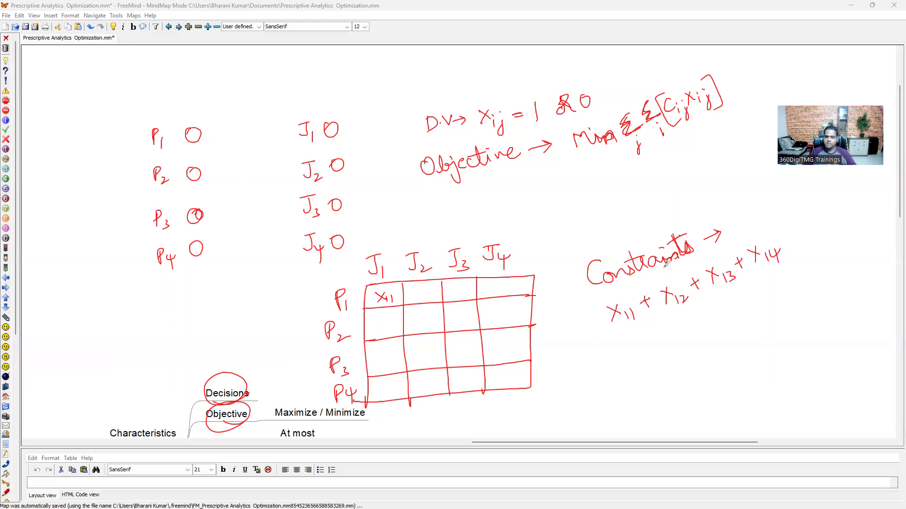
{"action": "left_click_drag", "start_coordinate": [790, 234], "coordinate": [804, 236]}
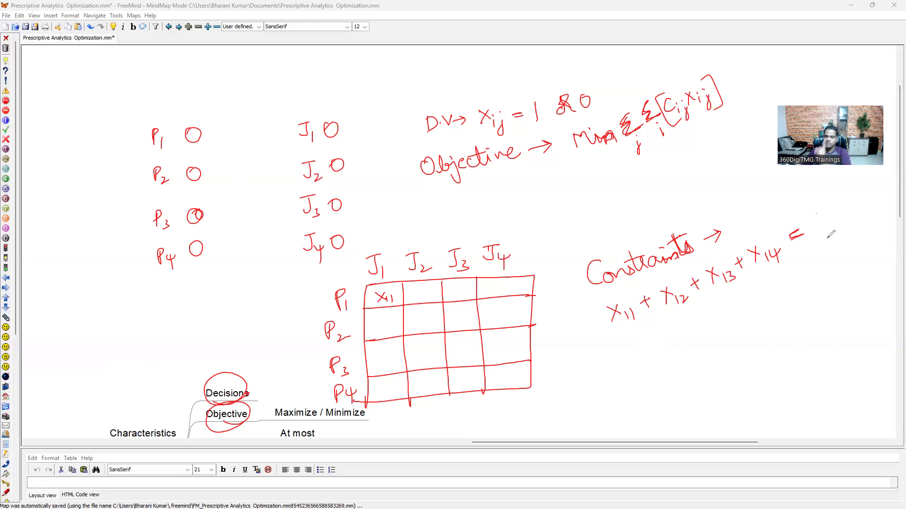
{"action": "left_click_drag", "start_coordinate": [819, 215], "coordinate": [826, 238]}
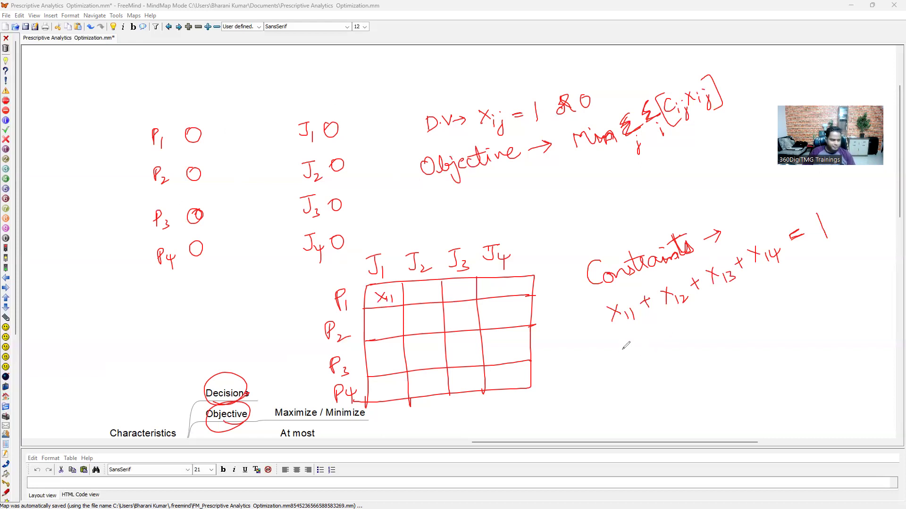
Write the column constraint x11 + x21 + x31 + x41 = 1 and double-underline 'Objective'.
{"action": "mouse_move", "coordinate": [620, 344]}
{"action": "left_mouse_down"}
{"action": "mouse_move", "coordinate": [637, 356]}
{"action": "mouse_move", "coordinate": [626, 362]}
{"action": "mouse_move", "coordinate": [653, 358]}
{"action": "left_mouse_up"}
{"action": "mouse_move", "coordinate": [661, 338]}
{"action": "left_mouse_down"}
{"action": "mouse_move", "coordinate": [718, 339]}
{"action": "mouse_move", "coordinate": [732, 302]}
{"action": "mouse_move", "coordinate": [757, 321]}
{"action": "left_mouse_up"}
{"action": "mouse_move", "coordinate": [760, 295]}
{"action": "left_mouse_down"}
{"action": "mouse_move", "coordinate": [772, 289]}
{"action": "mouse_move", "coordinate": [767, 298]}
{"action": "left_mouse_up"}
{"action": "mouse_move", "coordinate": [774, 274]}
{"action": "left_mouse_down"}
{"action": "mouse_move", "coordinate": [785, 282]}
{"action": "mouse_move", "coordinate": [778, 292]}
{"action": "left_mouse_up"}
{"action": "left_click_drag", "start_coordinate": [788, 279], "coordinate": [797, 290]}
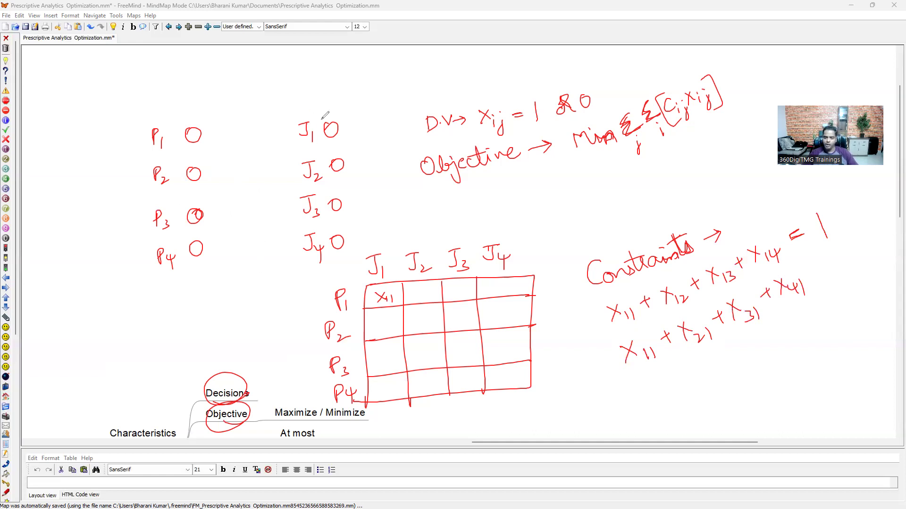
{"action": "left_click_drag", "start_coordinate": [809, 270], "coordinate": [824, 271]}
{"action": "left_click_drag", "start_coordinate": [832, 254], "coordinate": [834, 278]}
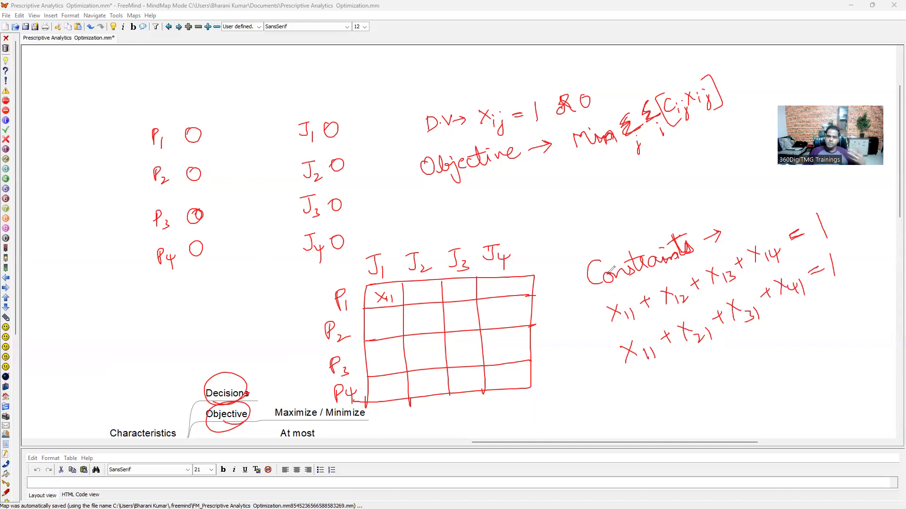
{"action": "left_click_drag", "start_coordinate": [443, 197], "coordinate": [519, 175]}
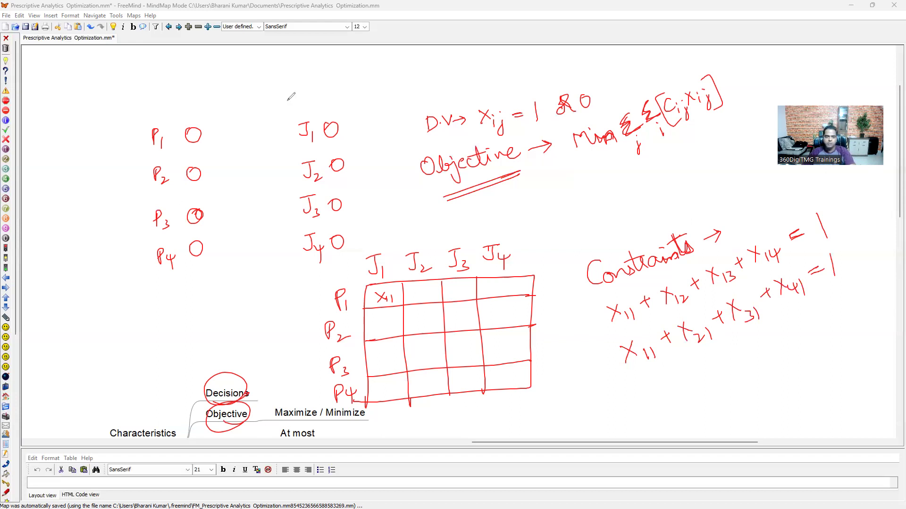
Erase the handwritten notes and return to the OptimizationPrescriptive Analytics workbook's Problem - 7 sheet.
{"action": "key", "text": "Escape"}
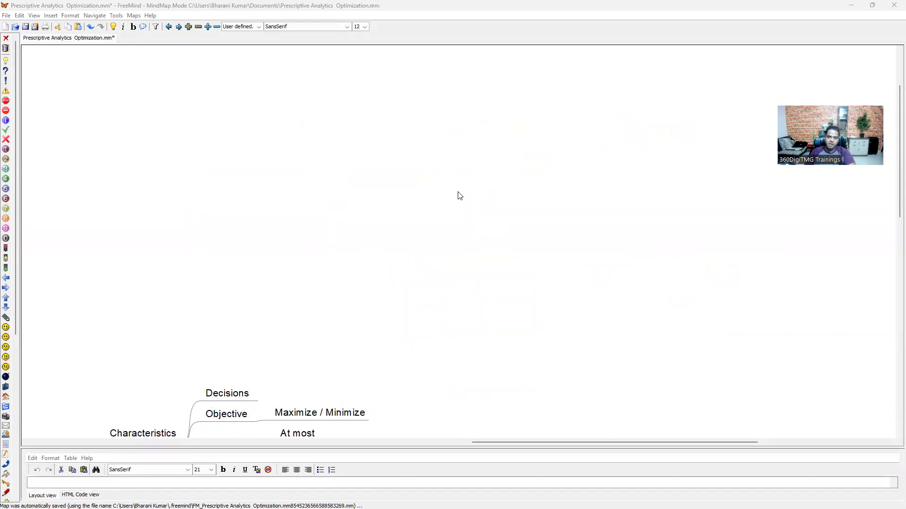
{"action": "key", "text": "alt+Tab"}
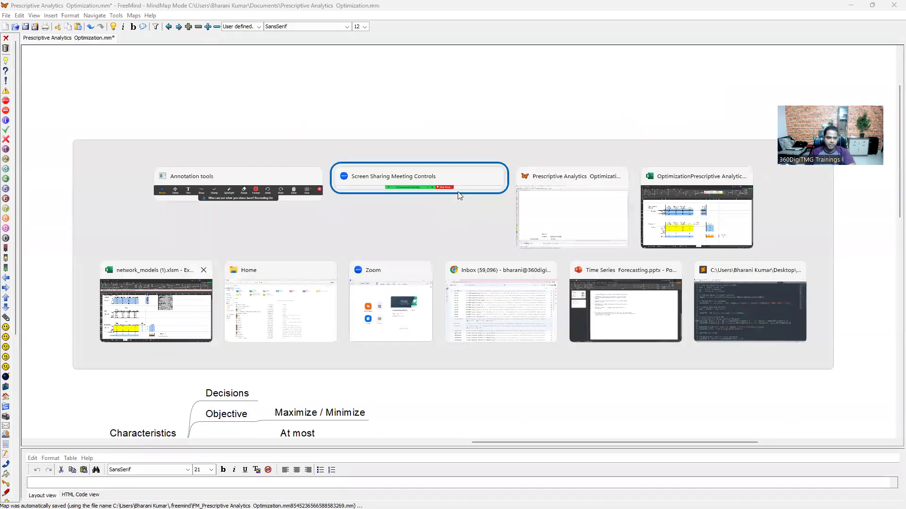
{"action": "left_click", "coordinate": [198, 323]}
{"action": "key", "text": "alt+Tab"}
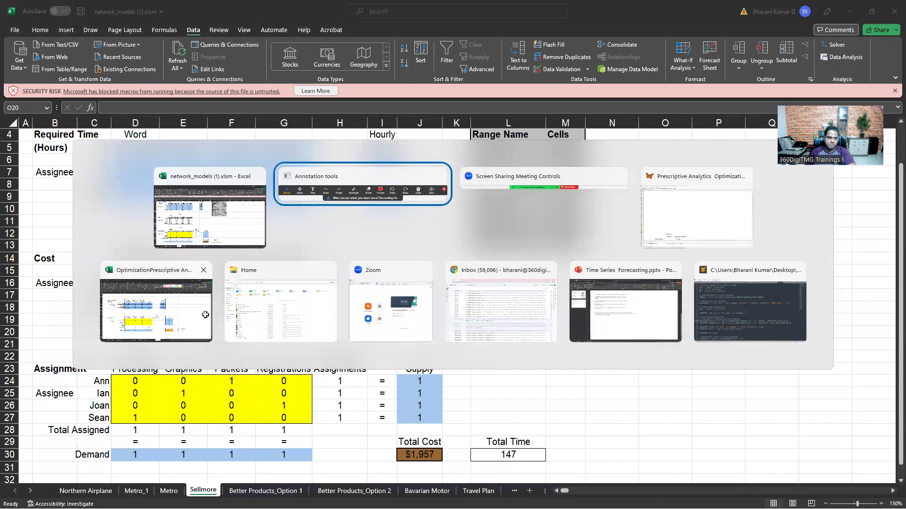
{"action": "left_click", "coordinate": [203, 314]}
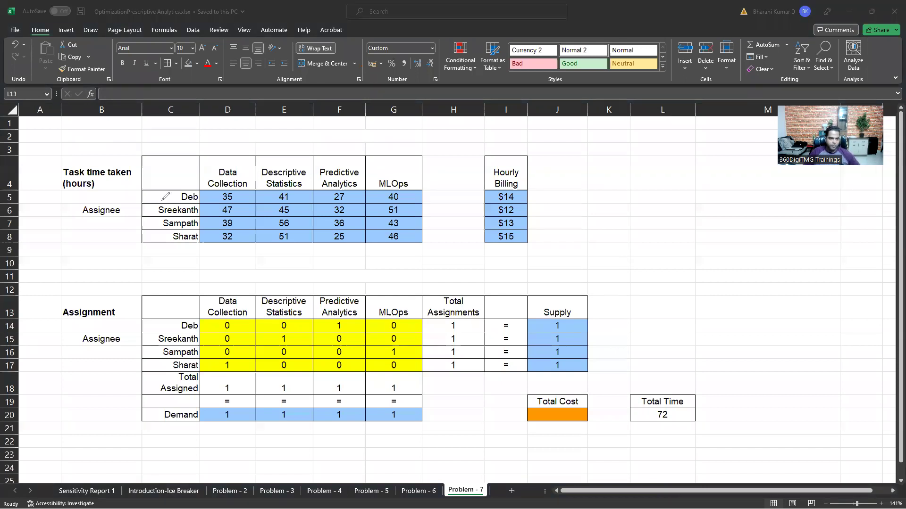
{"action": "mouse_move", "coordinate": [141, 194]}
{"action": "left_mouse_down"}
{"action": "mouse_move", "coordinate": [155, 188]}
{"action": "mouse_move", "coordinate": [152, 230]}
{"action": "left_mouse_up"}
{"action": "left_click_drag", "start_coordinate": [233, 157], "coordinate": [252, 149]}
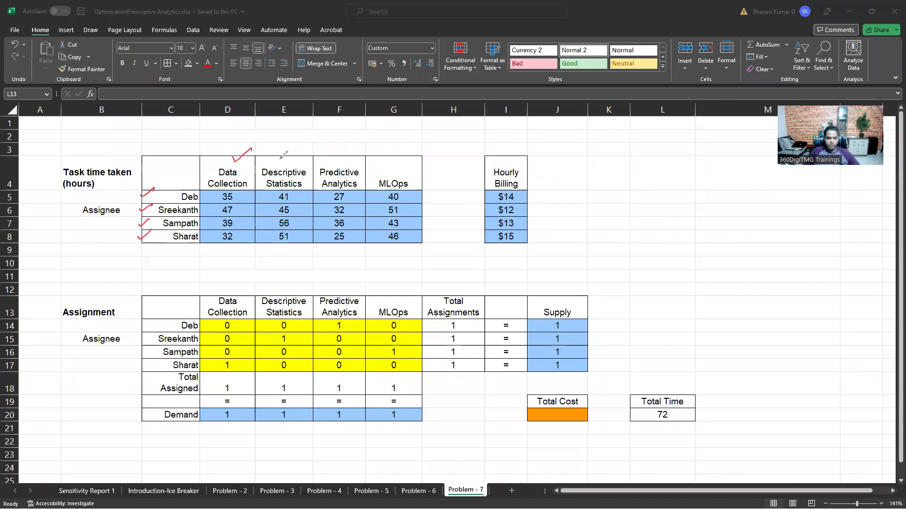
{"action": "left_click_drag", "start_coordinate": [386, 153], "coordinate": [404, 140]}
{"action": "left_click_drag", "start_coordinate": [338, 155], "coordinate": [350, 148]}
{"action": "left_click_drag", "start_coordinate": [280, 158], "coordinate": [292, 151]}
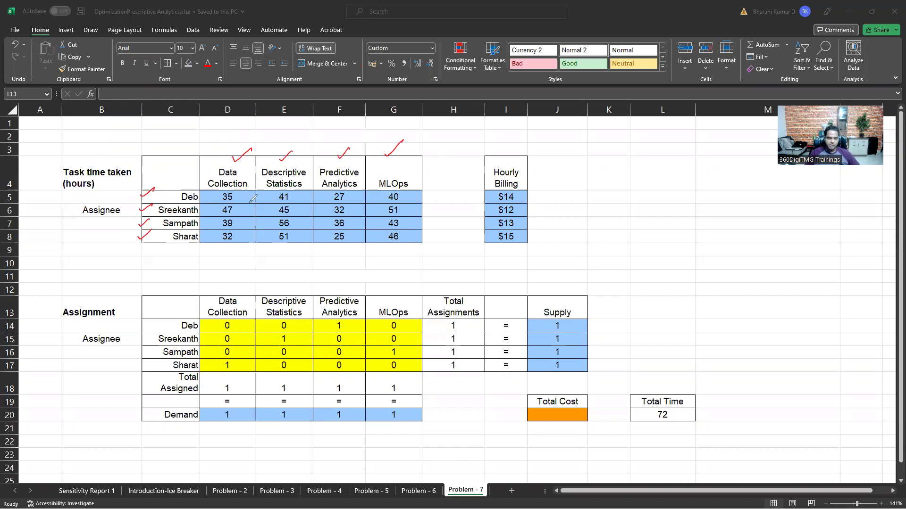
{"action": "mouse_move", "coordinate": [235, 190]}
{"action": "left_mouse_down"}
{"action": "mouse_move", "coordinate": [219, 196]}
{"action": "mouse_move", "coordinate": [235, 191]}
{"action": "mouse_move", "coordinate": [232, 204]}
{"action": "left_mouse_up"}
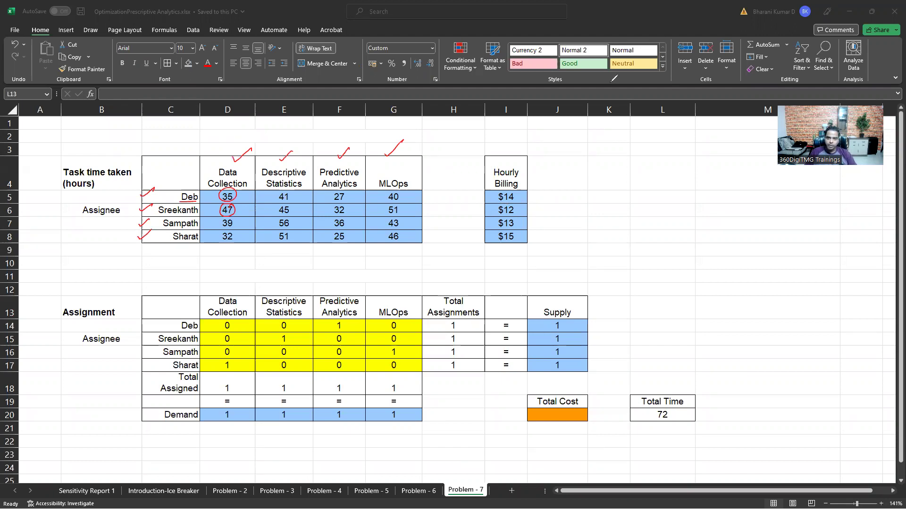
{"action": "key", "text": "e"}
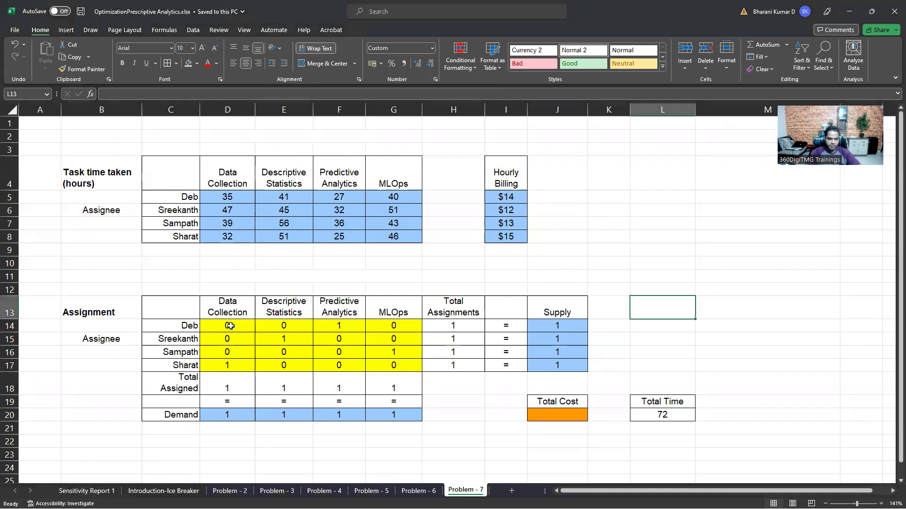
{"action": "left_click_drag", "start_coordinate": [226, 327], "coordinate": [394, 367]}
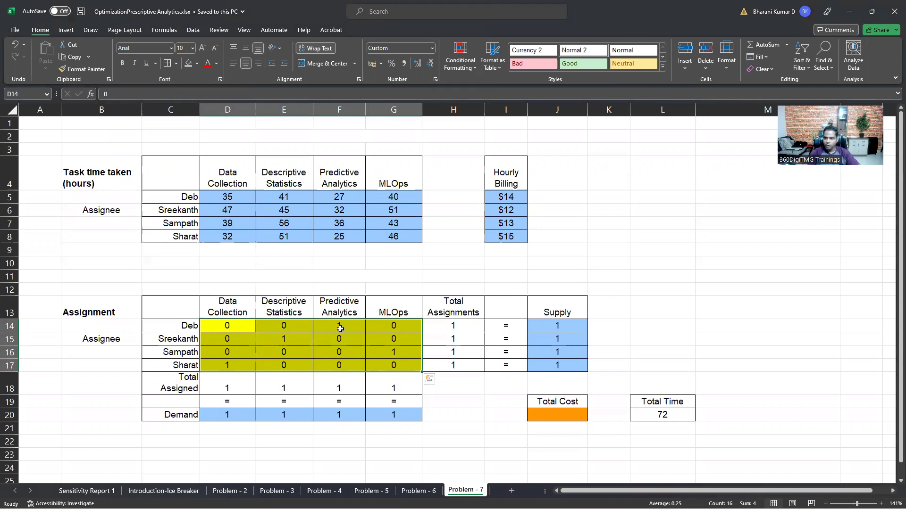
{"action": "left_click", "coordinate": [235, 329]}
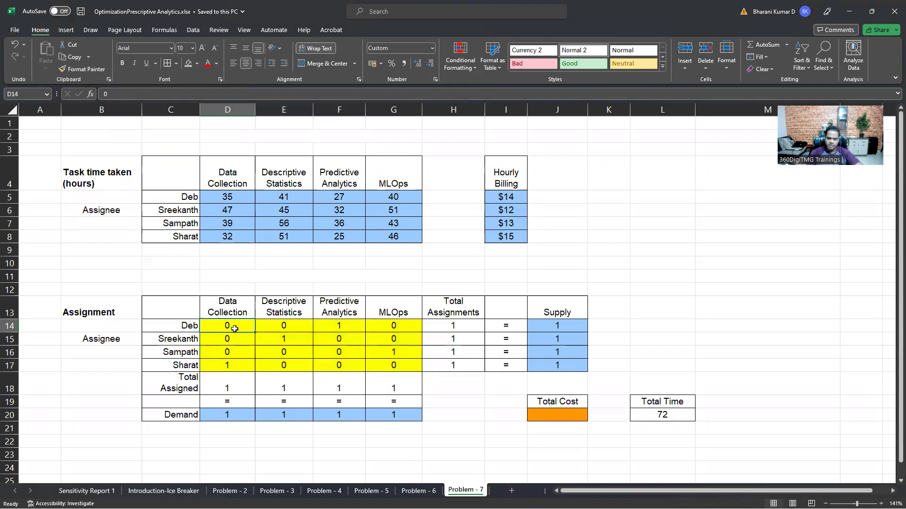
{"action": "left_click_drag", "start_coordinate": [235, 329], "coordinate": [395, 367]}
{"action": "key", "text": "Delete"}
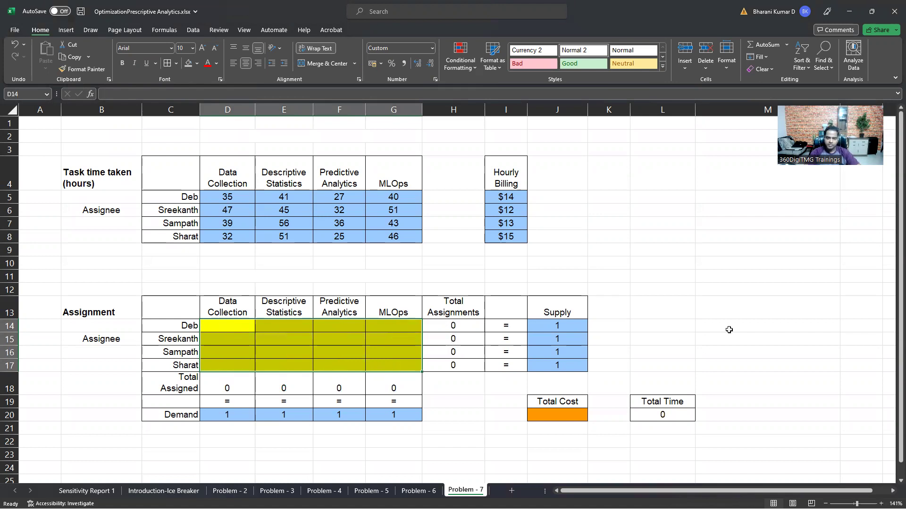
{"action": "left_click", "coordinate": [729, 329]}
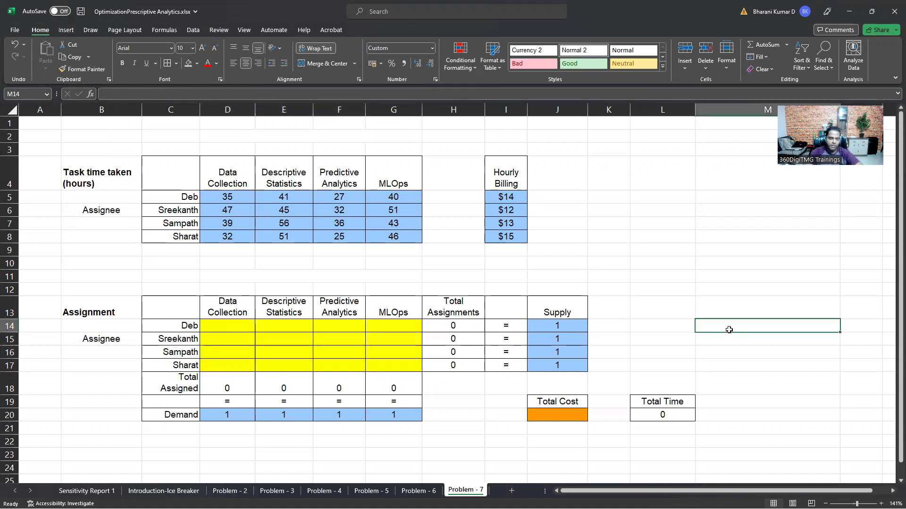
{"action": "left_click", "coordinate": [233, 383]}
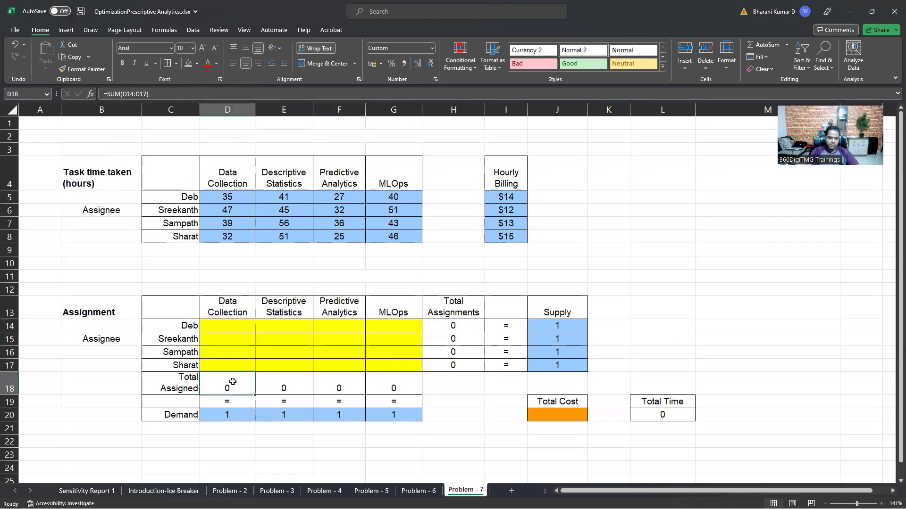
{"action": "left_click", "coordinate": [463, 391]}
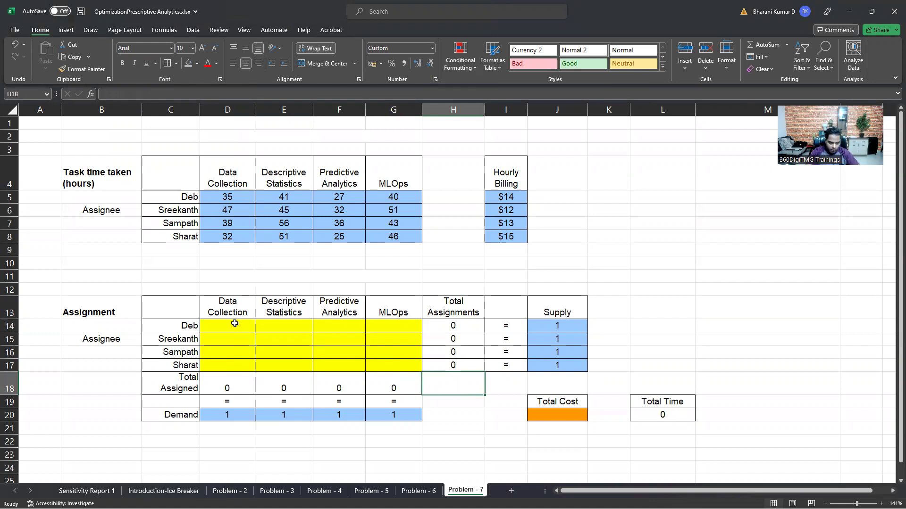
{"action": "left_click_drag", "start_coordinate": [235, 323], "coordinate": [233, 364]}
{"action": "left_click", "coordinate": [225, 382]}
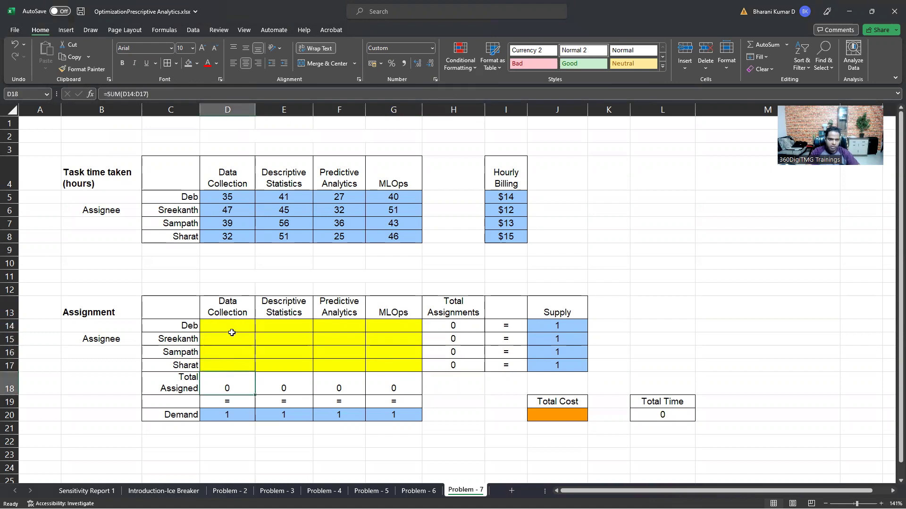
{"action": "key", "text": "ctrl+z"}
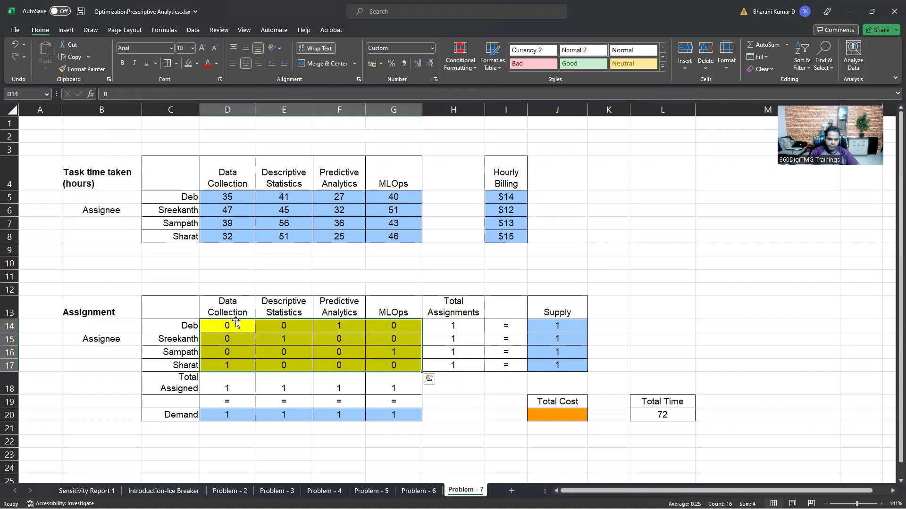
{"action": "left_click", "coordinate": [234, 350]}
Inspect the Data Collection assignment cells and each task's Total Assigned formula.
{"action": "left_click_drag", "start_coordinate": [228, 325], "coordinate": [230, 363]}
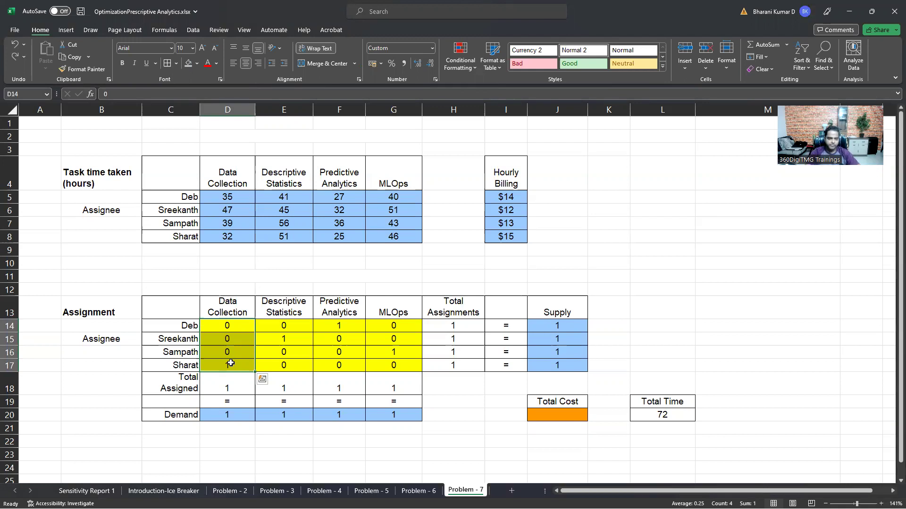
{"action": "left_click", "coordinate": [289, 365]}
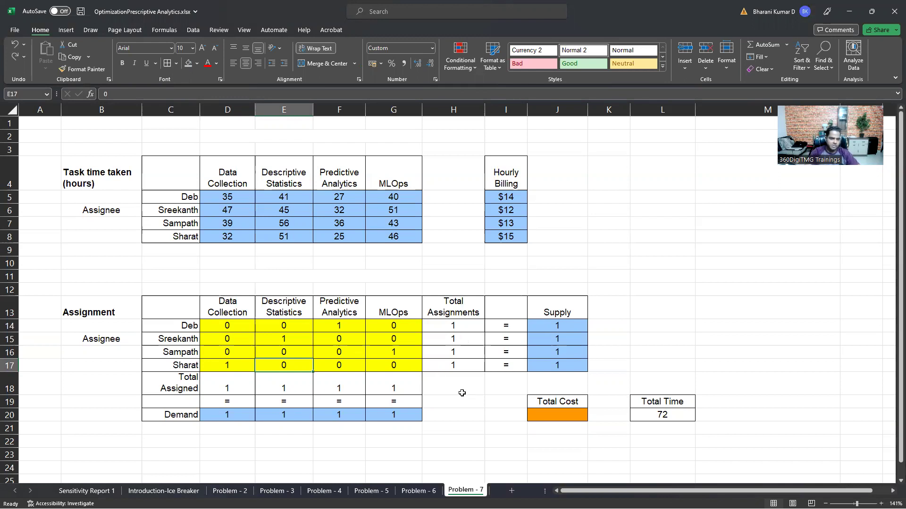
{"action": "left_click", "coordinate": [225, 301]}
{"action": "left_click_drag", "start_coordinate": [233, 325], "coordinate": [237, 372]}
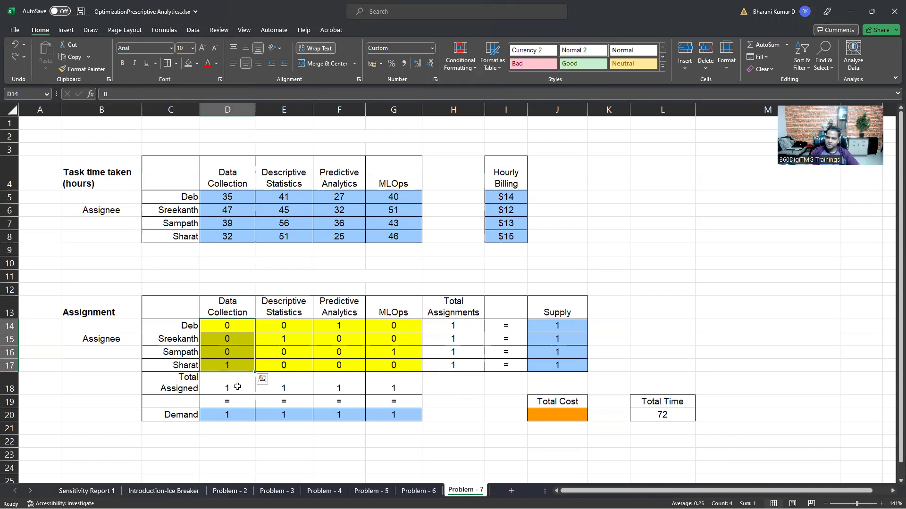
{"action": "left_click", "coordinate": [237, 386]}
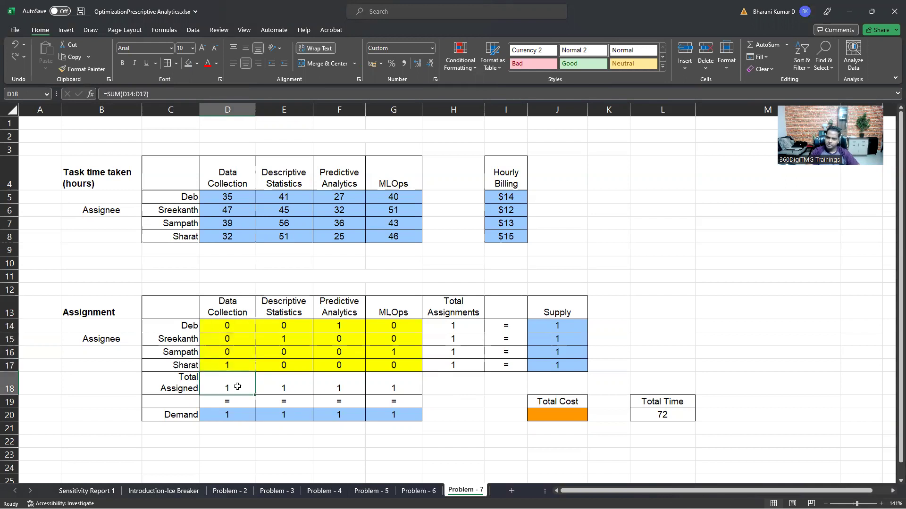
{"action": "left_click", "coordinate": [285, 386]}
{"action": "left_click", "coordinate": [337, 386]}
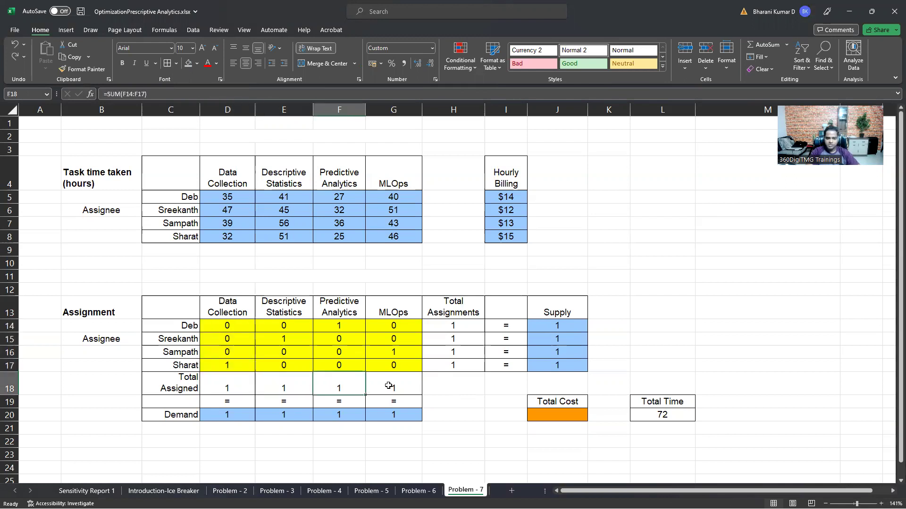
{"action": "left_click", "coordinate": [393, 386]}
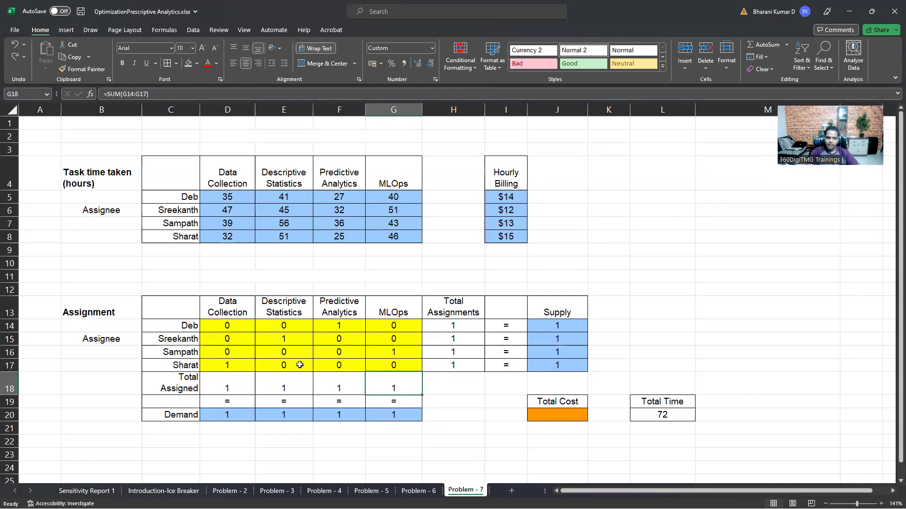
{"action": "left_click", "coordinate": [460, 402]}
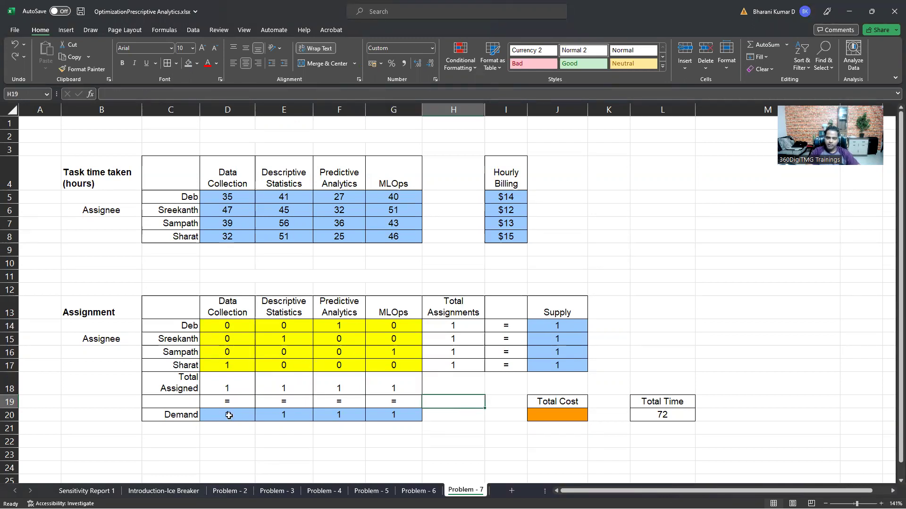
Review the Demand values and Supply range J14:J17, then select Total Time cell L20.
{"action": "left_click_drag", "start_coordinate": [228, 416], "coordinate": [388, 414]}
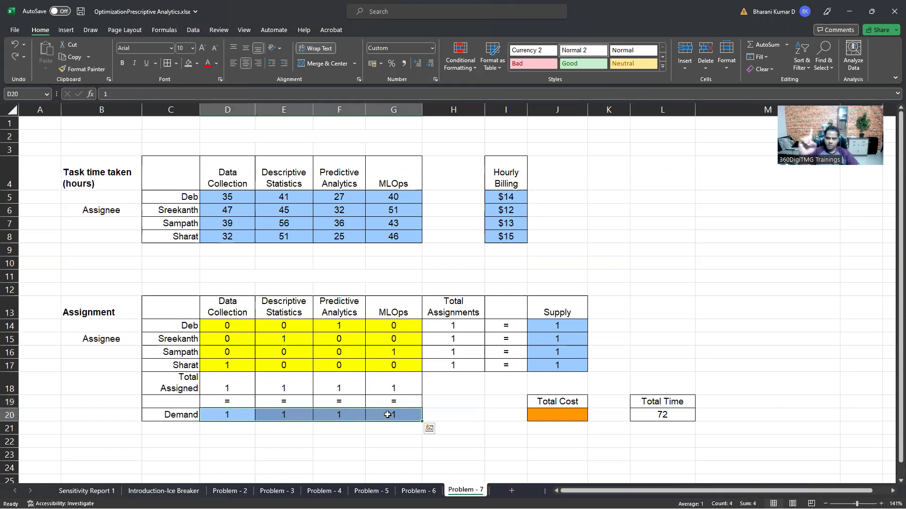
{"action": "left_click_drag", "start_coordinate": [560, 325], "coordinate": [567, 369]}
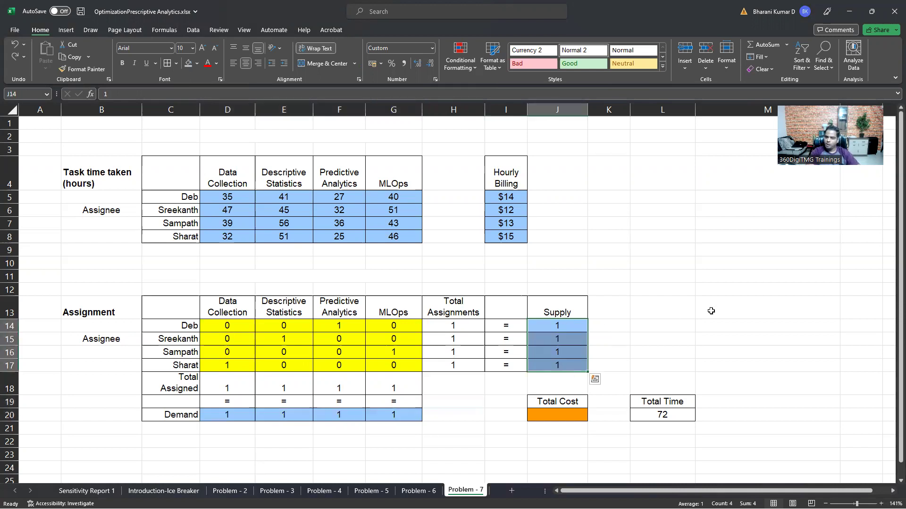
{"action": "left_click", "coordinate": [711, 311]}
{"action": "left_click", "coordinate": [660, 414]}
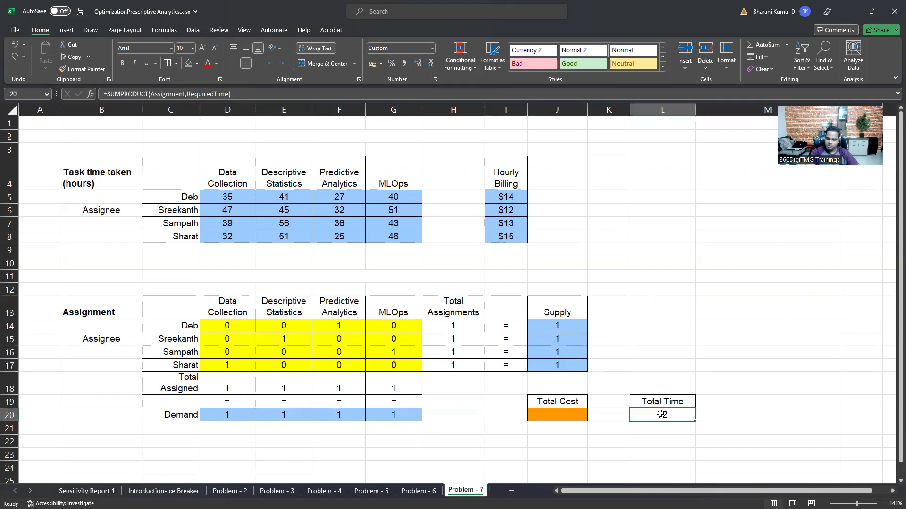
Clear L20 and start J20's Total Cost formula as =D5*I5+E5*I5.
{"action": "key", "text": "Delete"}
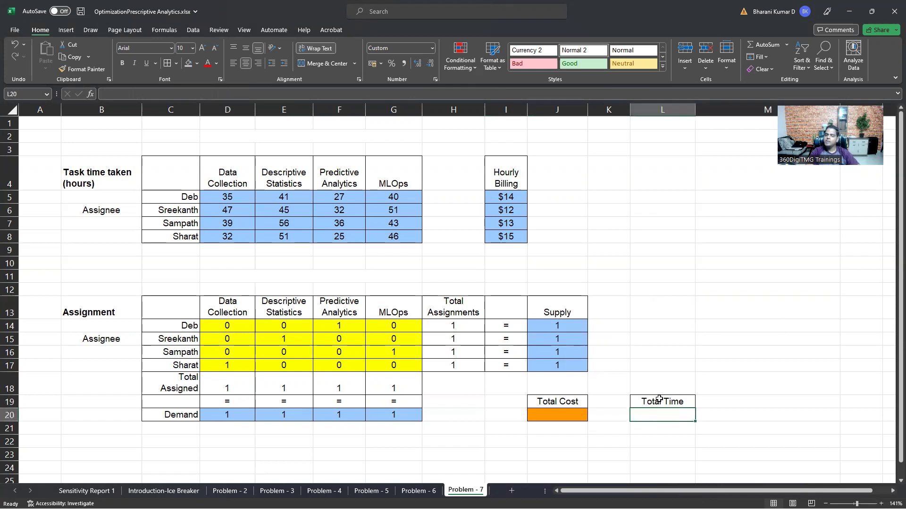
{"action": "left_click", "coordinate": [557, 416]}
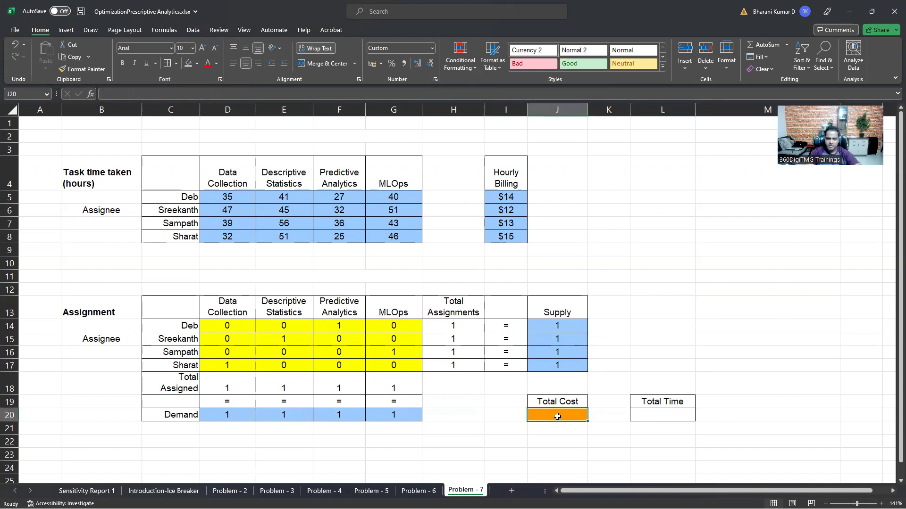
{"action": "type", "text": "="}
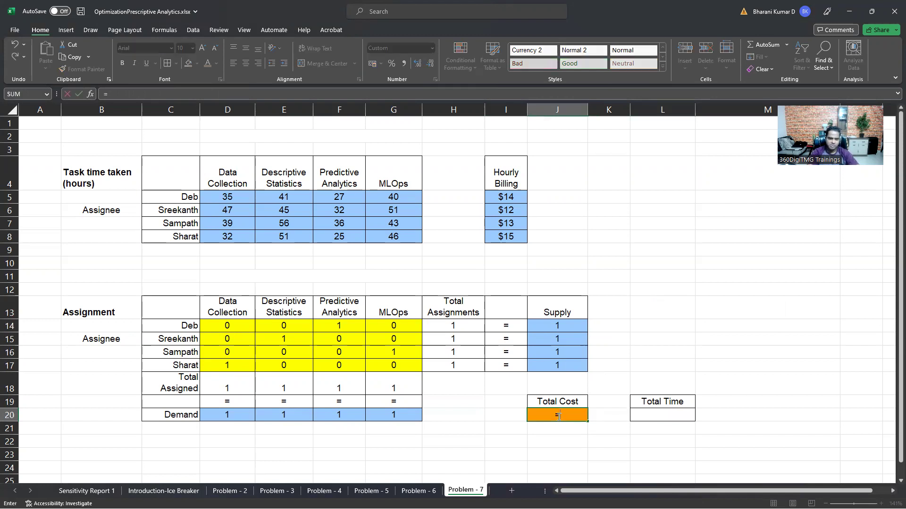
{"action": "left_click", "coordinate": [235, 197]}
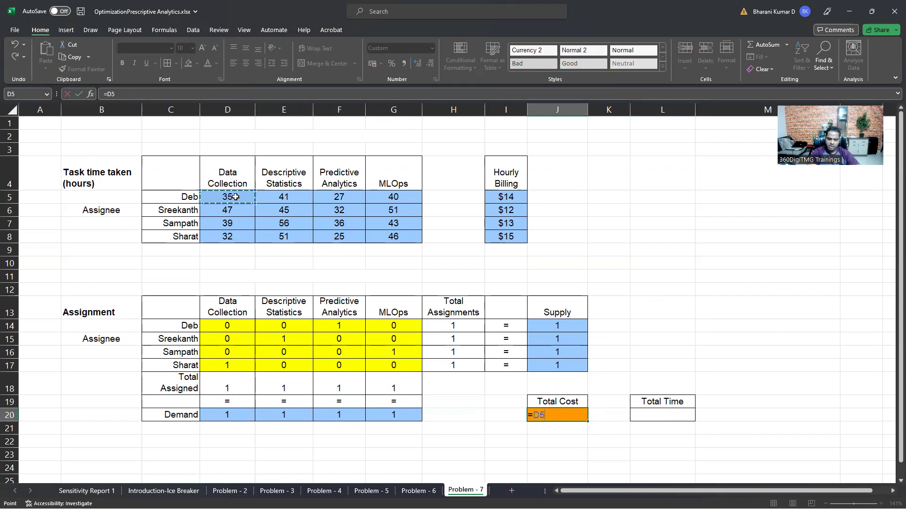
{"action": "type", "text": "*"}
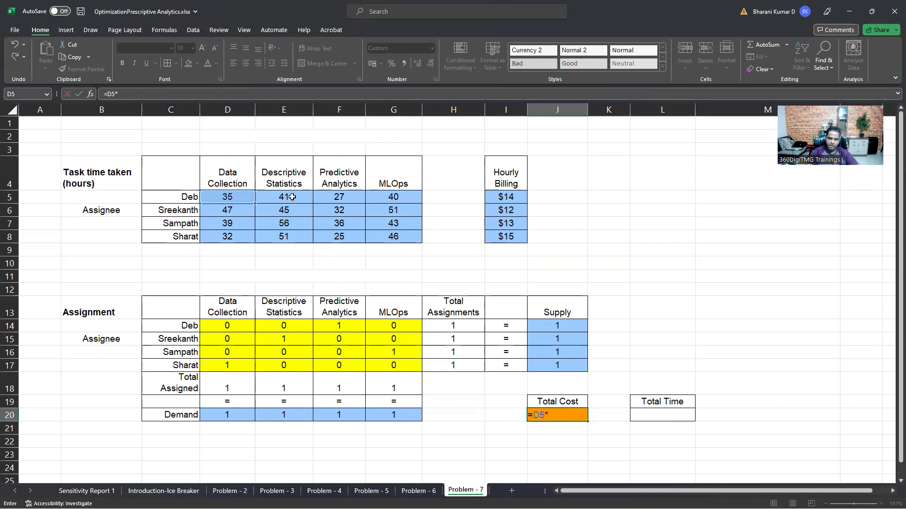
{"action": "left_click", "coordinate": [516, 197]}
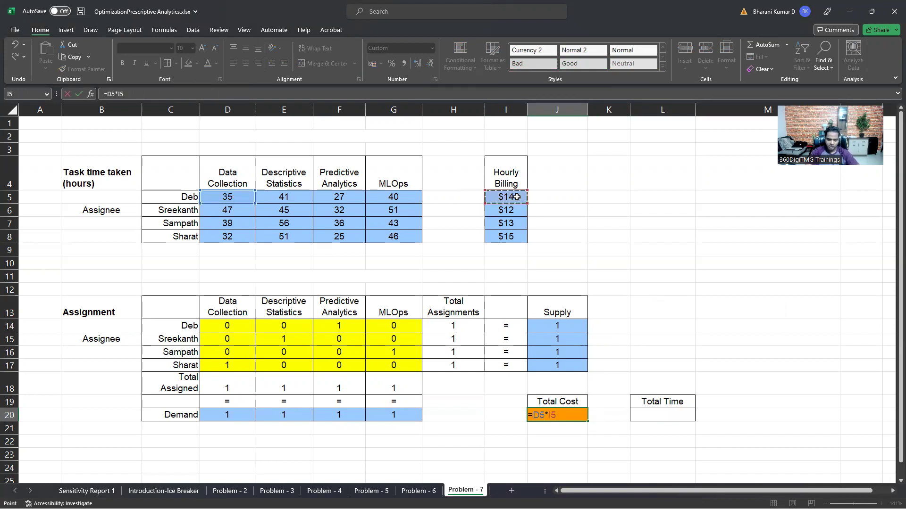
{"action": "type", "text": "+"}
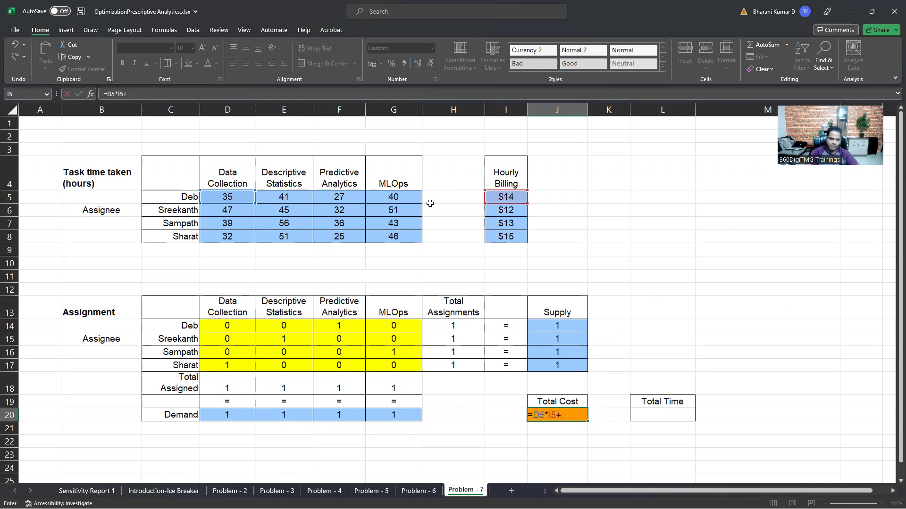
{"action": "left_click", "coordinate": [292, 195]}
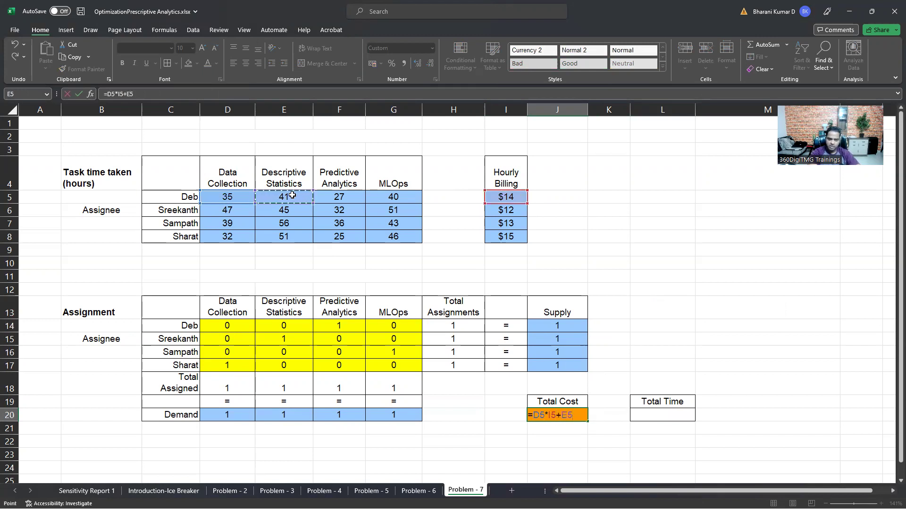
{"action": "type", "text": "*"}
{"action": "left_click", "coordinate": [504, 198]}
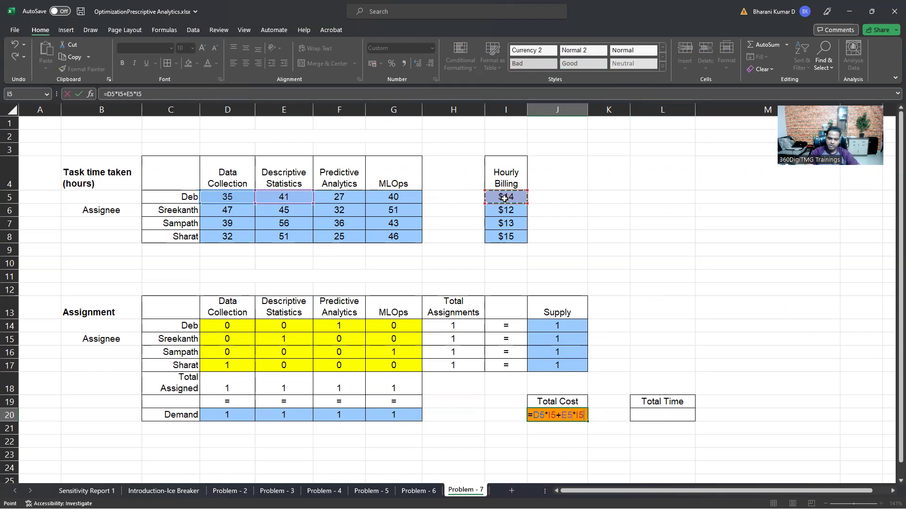
Extend the J20 formula with F5*I5 and G5*I5, dropping the stray D6 term.
{"action": "type", "text": "*"}
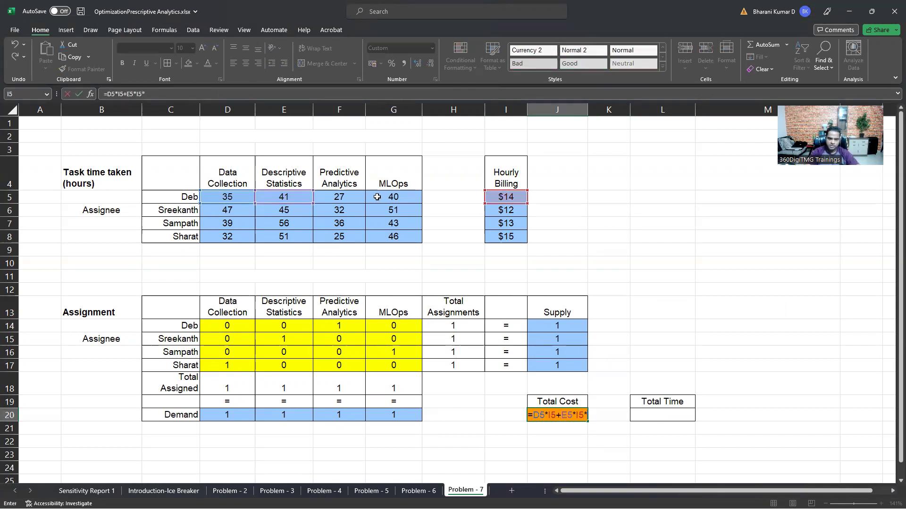
{"action": "left_click", "coordinate": [343, 194]}
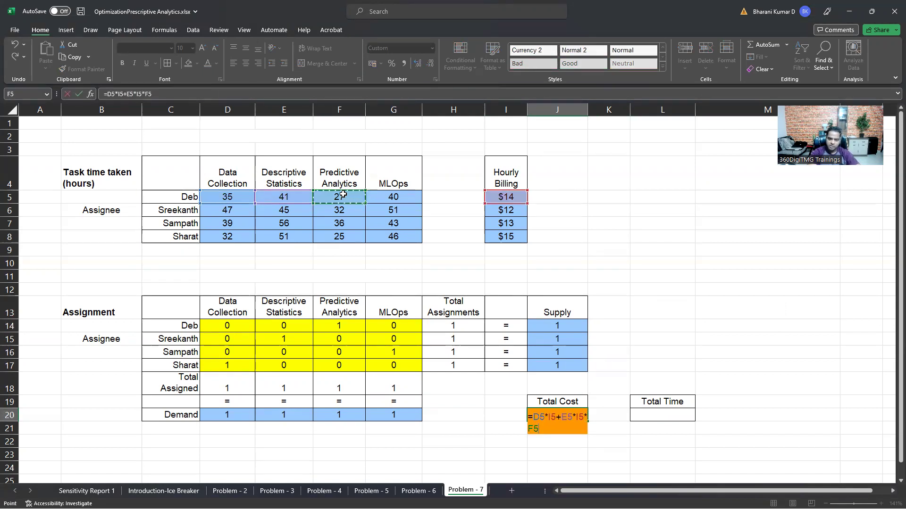
{"action": "type", "text": "*"}
{"action": "left_click", "coordinate": [506, 198]}
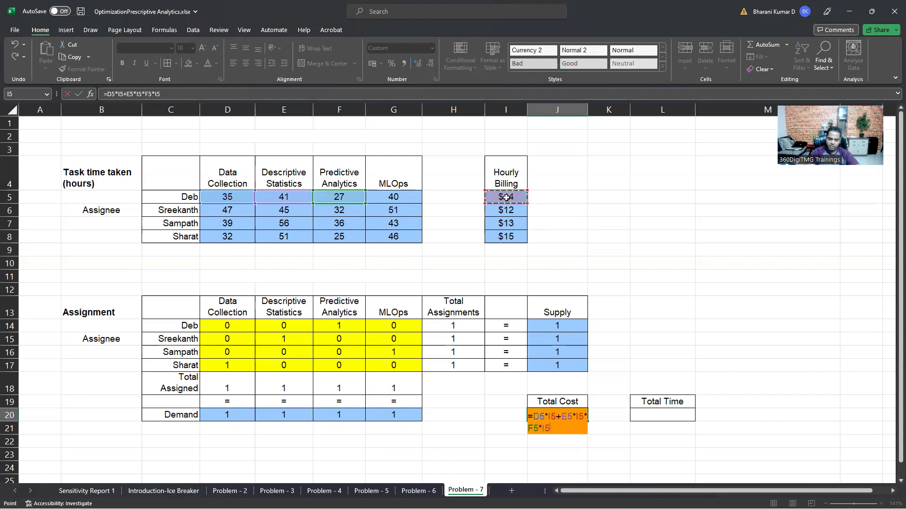
{"action": "type", "text": "+"}
{"action": "left_click", "coordinate": [398, 198]}
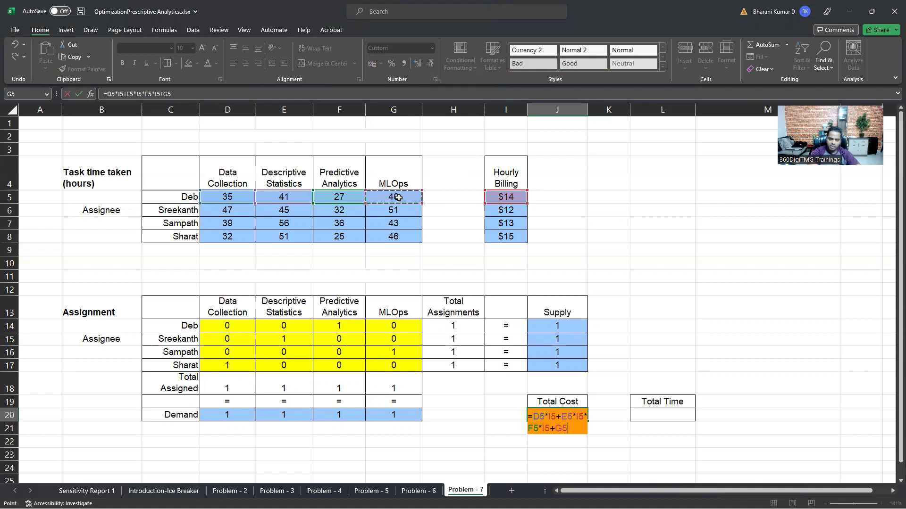
{"action": "type", "text": "*"}
{"action": "left_click", "coordinate": [504, 197]}
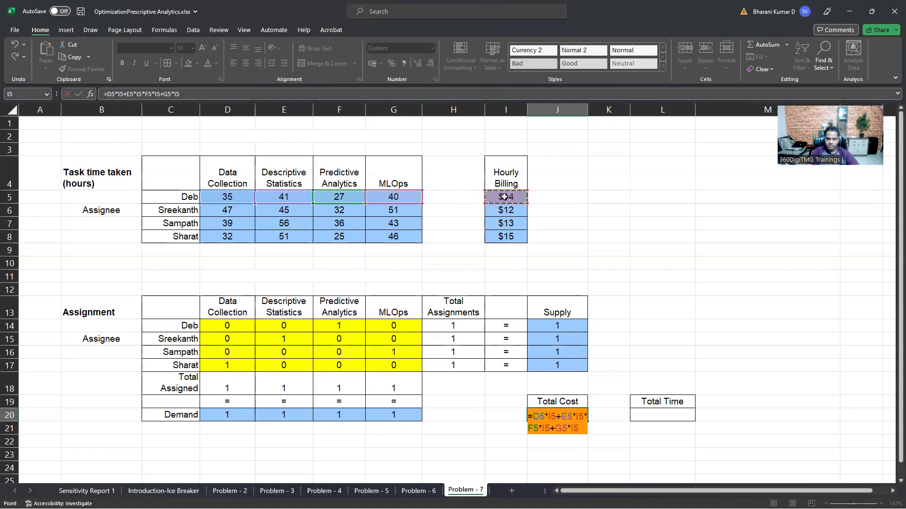
{"action": "type", "text": "+"}
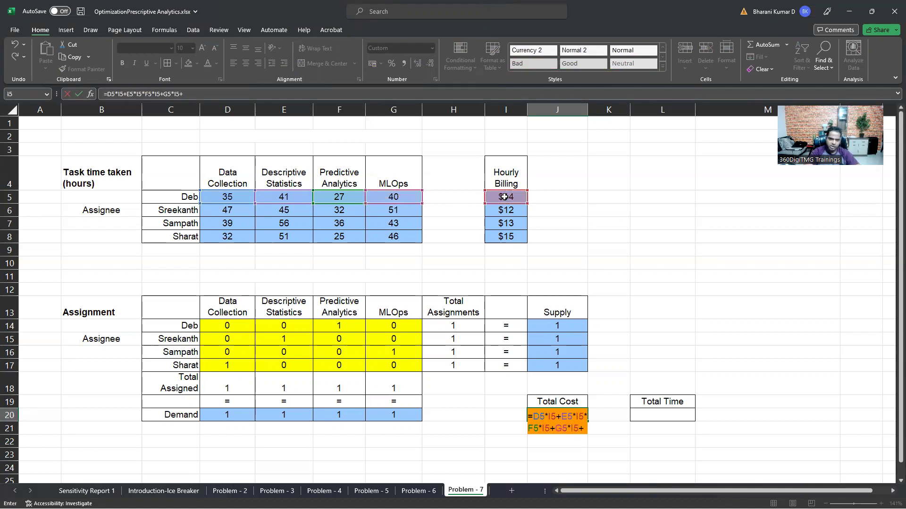
{"action": "left_click", "coordinate": [234, 208]}
{"action": "type", "text": "*"}
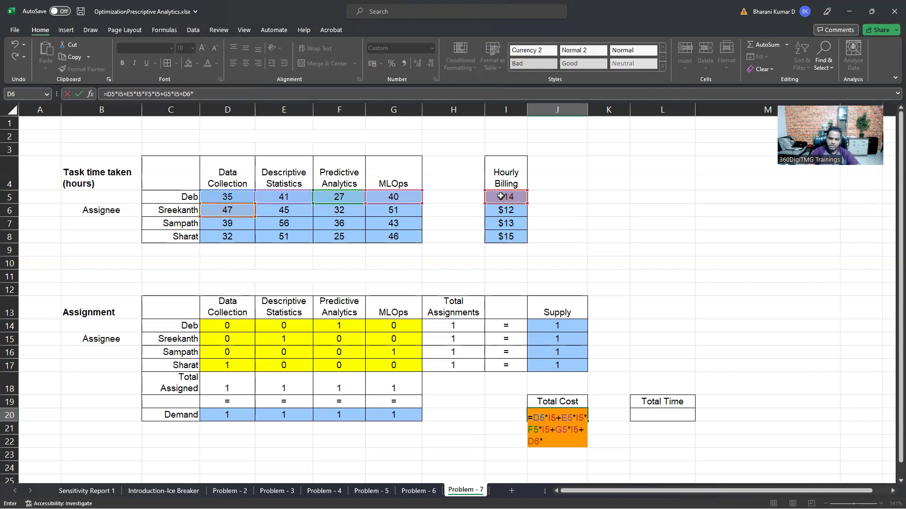
{"action": "left_click", "coordinate": [507, 197]}
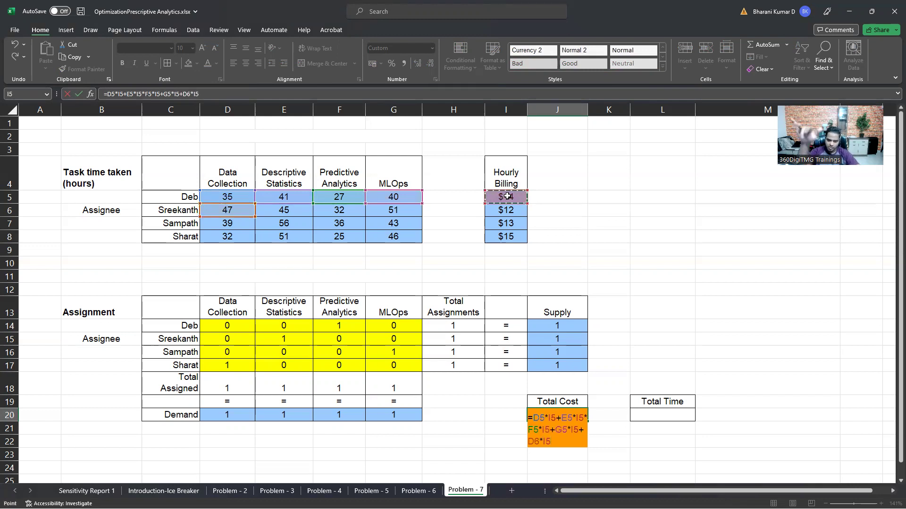
{"action": "key", "text": "BackSpace"}
{"action": "key", "text": "BackSpace"}
{"action": "key", "text": "BackSpace"}
{"action": "key", "text": "BackSpace"}
{"action": "key", "text": "BackSpace"}
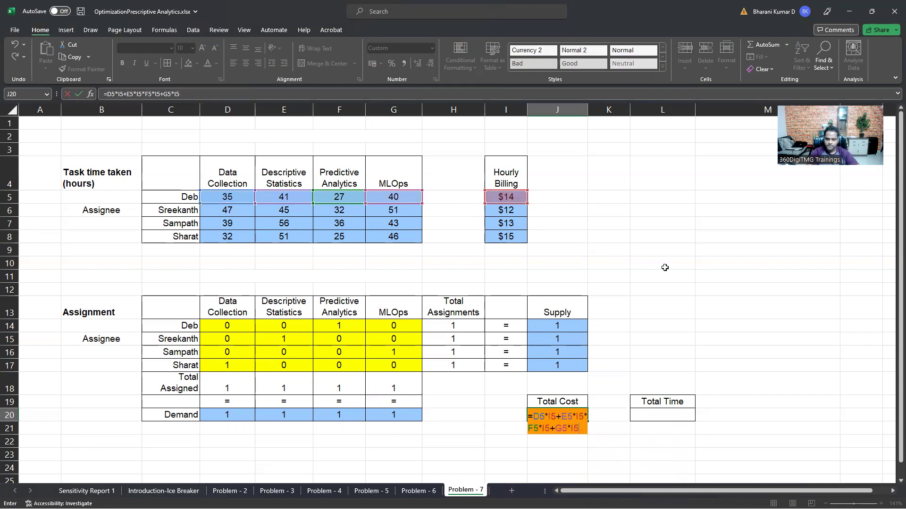
Confirm J20's cost formula, fill it down to J23, and check J21's formula.
{"action": "key", "text": "Return"}
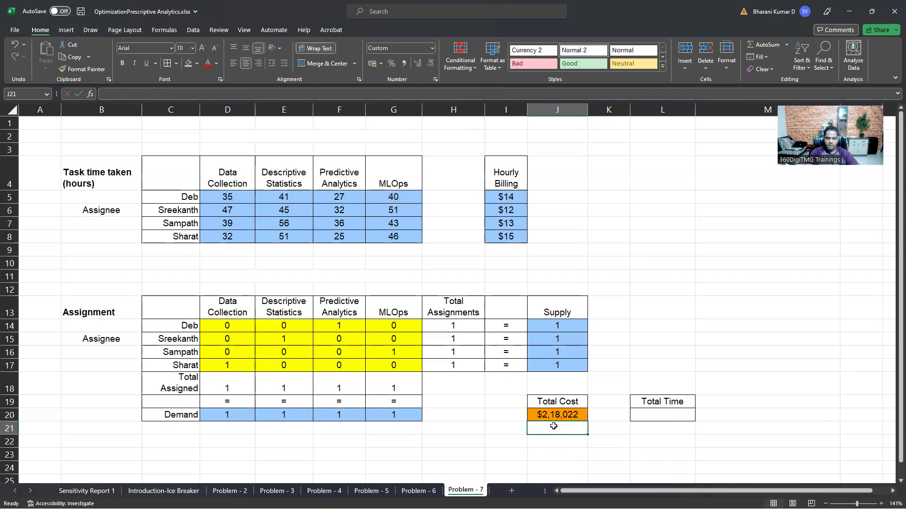
{"action": "left_click", "coordinate": [558, 417]}
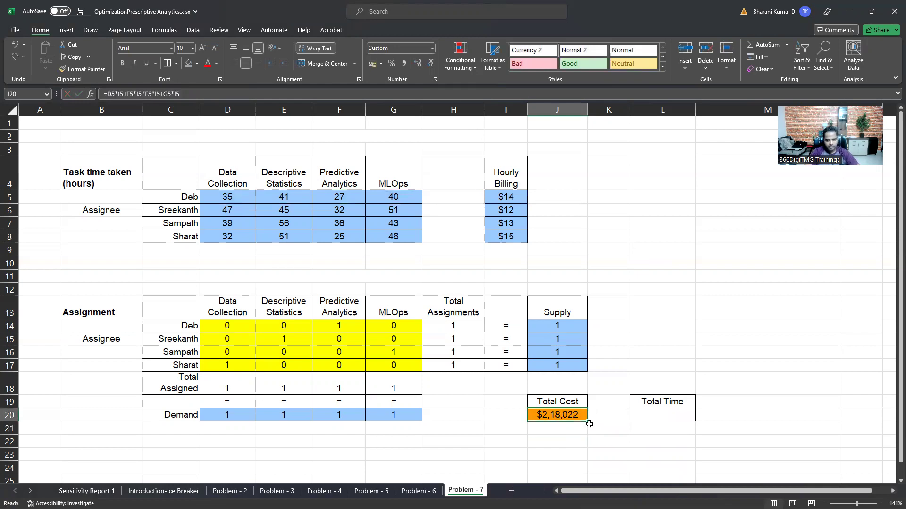
{"action": "left_click_drag", "start_coordinate": [588, 421], "coordinate": [589, 461]}
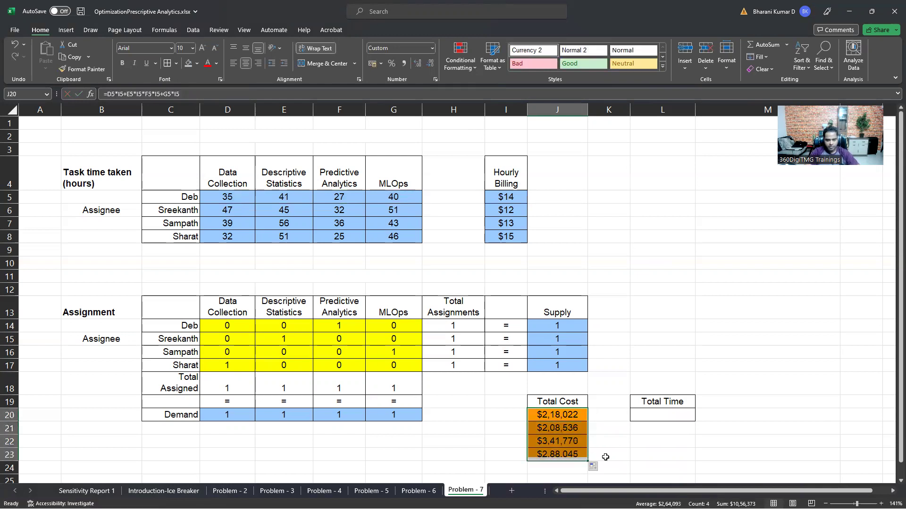
{"action": "left_click", "coordinate": [554, 428]}
{"action": "double_click", "coordinate": [554, 428]}
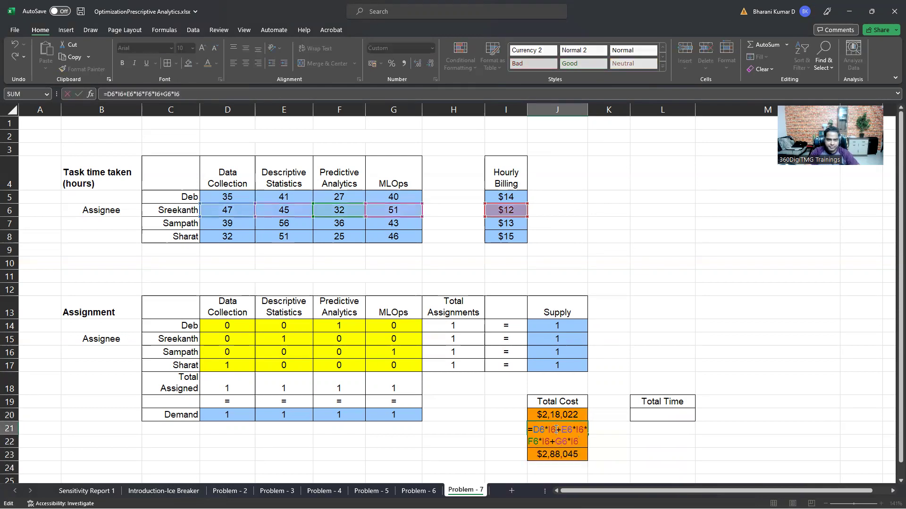
{"action": "key", "text": "Return"}
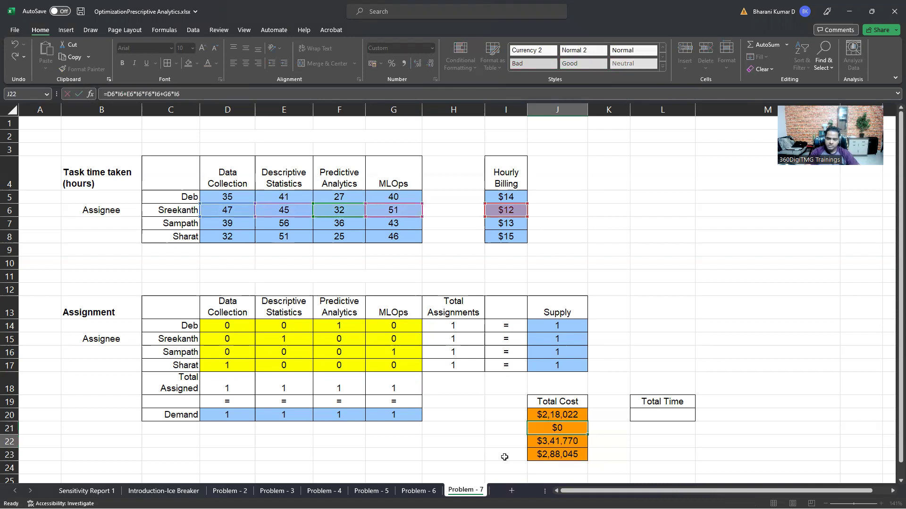
{"action": "scroll", "coordinate": [505, 457], "scroll_direction": "down", "scroll_amount": 1}
Label I25 'Total Cost' and sum J20:J23 in J25, giving $10,56,373.
{"action": "left_click", "coordinate": [516, 439]}
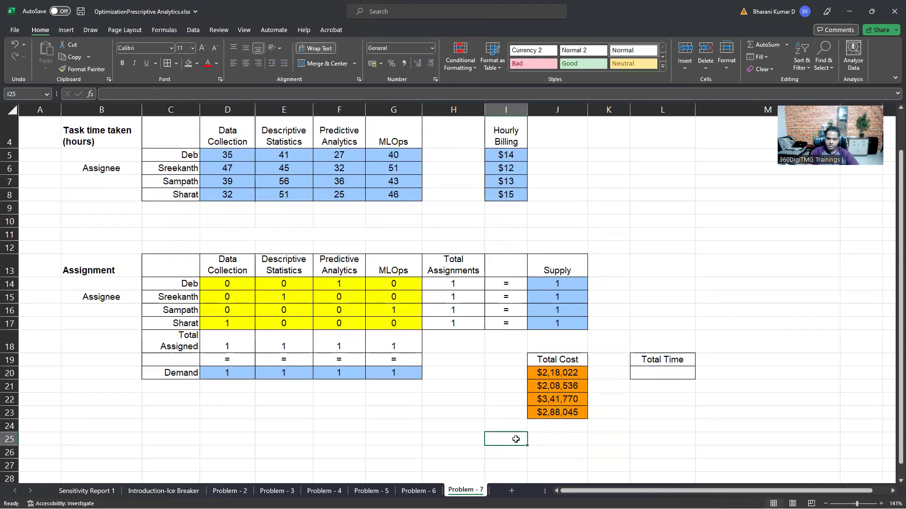
{"action": "type", "text": "Tot"}
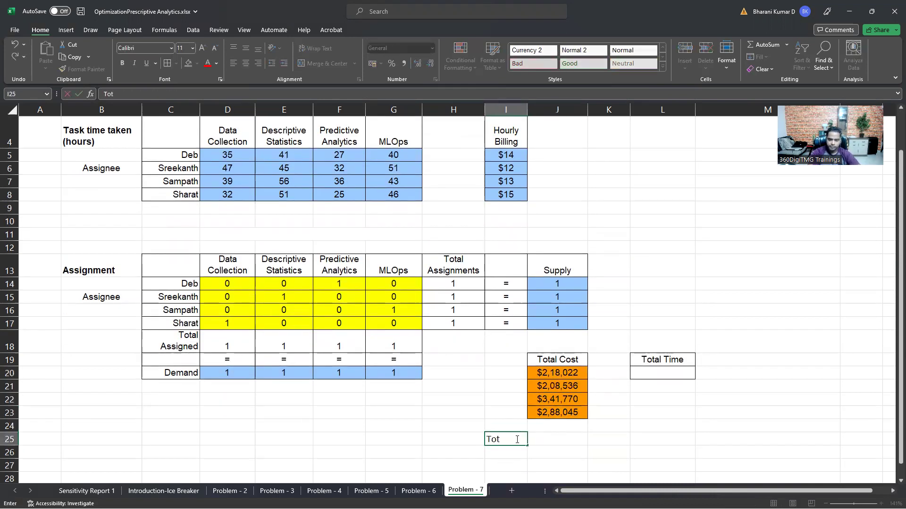
{"action": "type", "text": "al Cost"}
{"action": "key", "text": "Tab"}
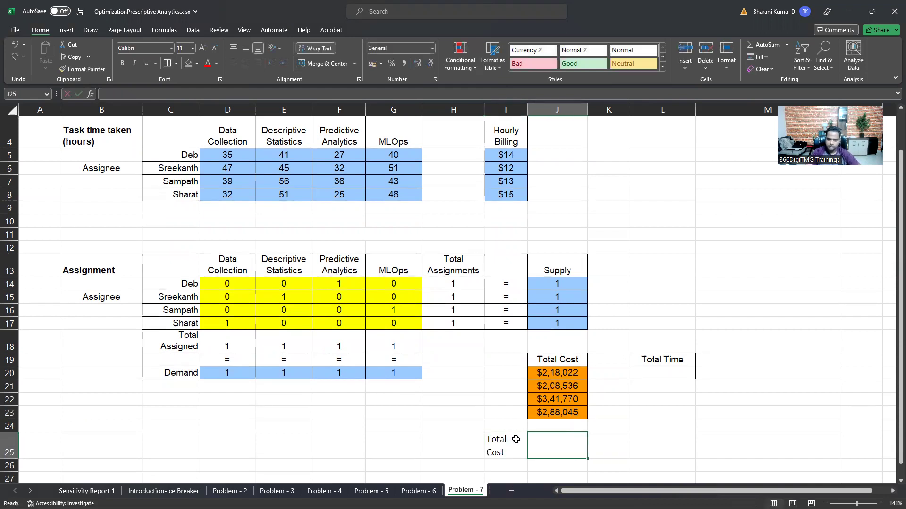
{"action": "type", "text": "=sum"}
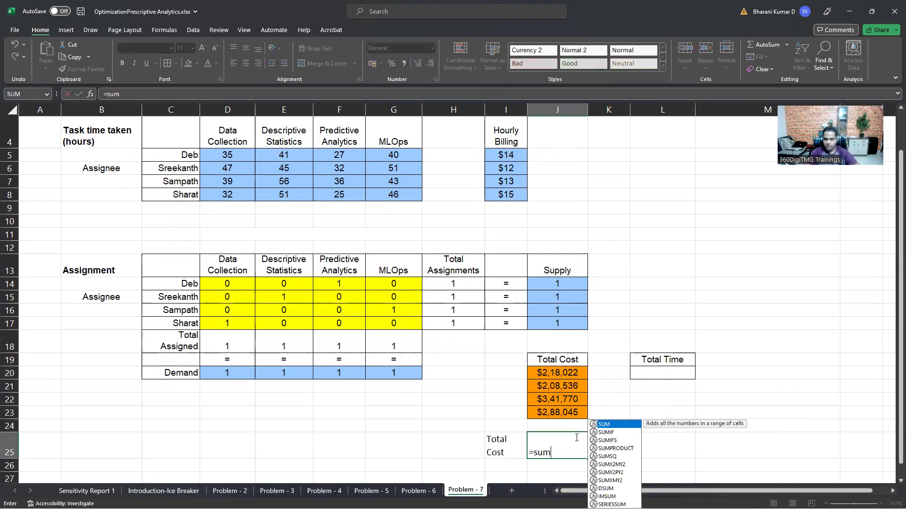
{"action": "double_click", "coordinate": [618, 428]}
{"action": "left_click_drag", "start_coordinate": [566, 372], "coordinate": [569, 413]}
{"action": "key", "text": "Return"}
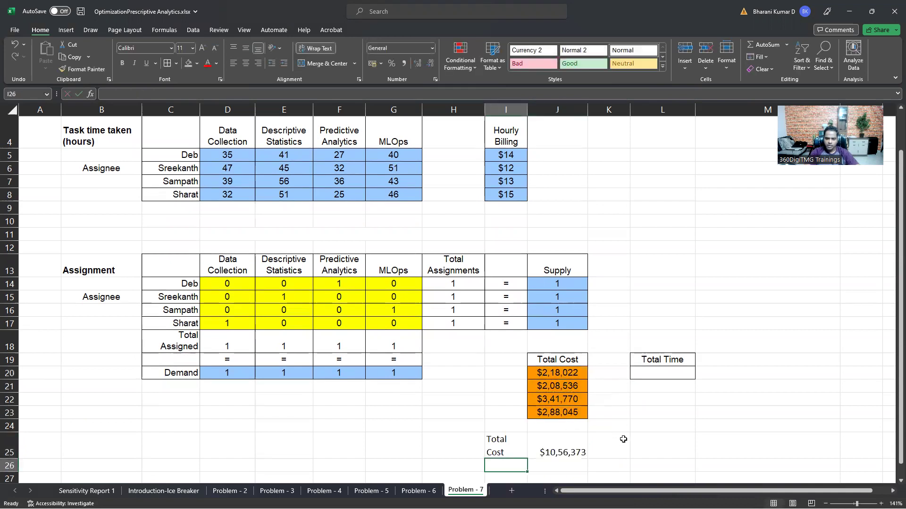
{"action": "left_click", "coordinate": [557, 449]}
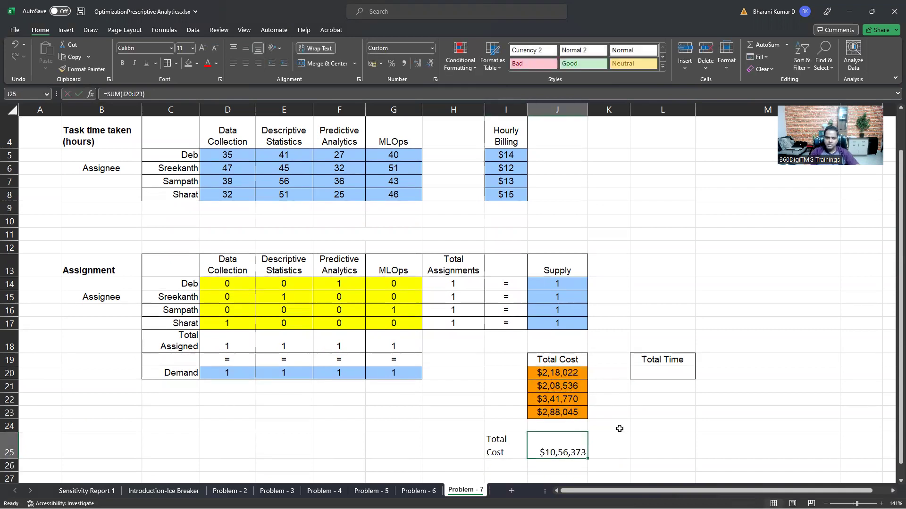
{"action": "left_click", "coordinate": [661, 378]}
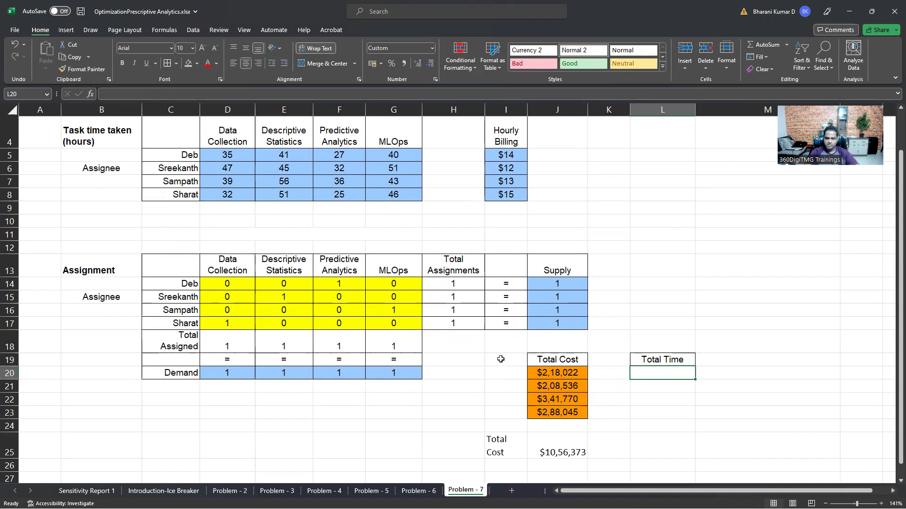
Clear the contents and orange fill from the Total Cost block I19:J25.
{"action": "left_click_drag", "start_coordinate": [499, 355], "coordinate": [574, 446]}
{"action": "key", "text": "Delete"}
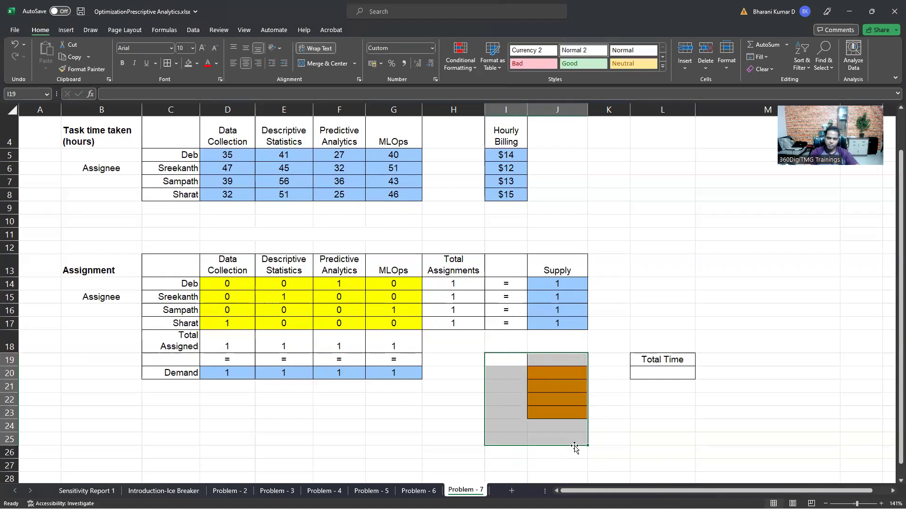
{"action": "left_click", "coordinate": [189, 63]}
{"action": "left_click", "coordinate": [623, 413]}
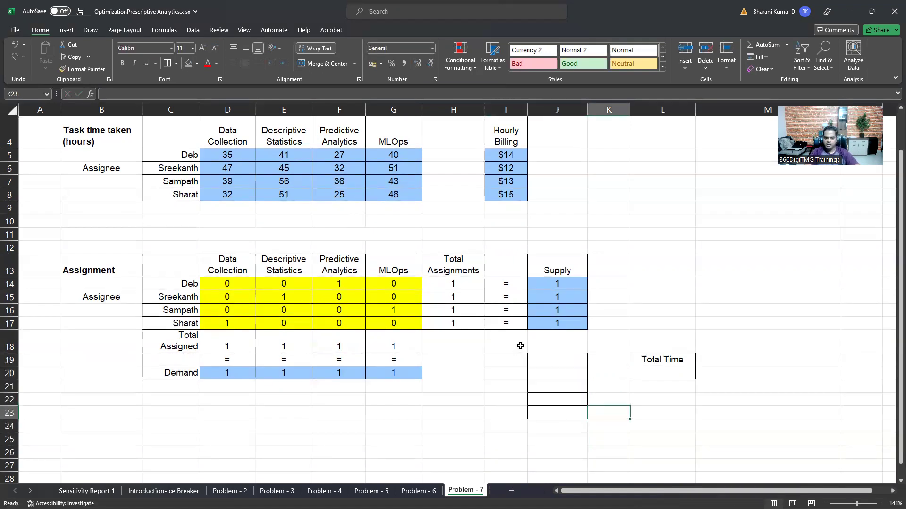
Remove the remaining borders from J19:J24.
{"action": "left_click_drag", "start_coordinate": [520, 346], "coordinate": [597, 415]}
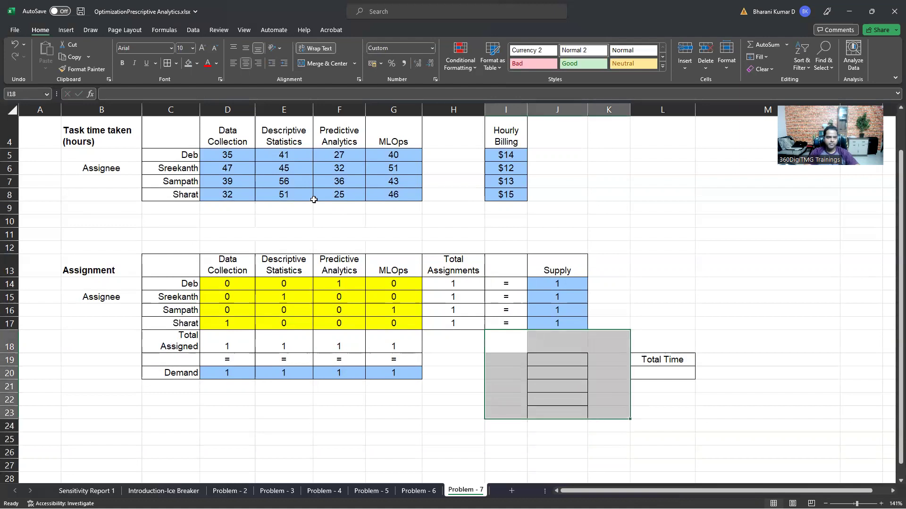
{"action": "left_click_drag", "start_coordinate": [546, 353], "coordinate": [560, 426]}
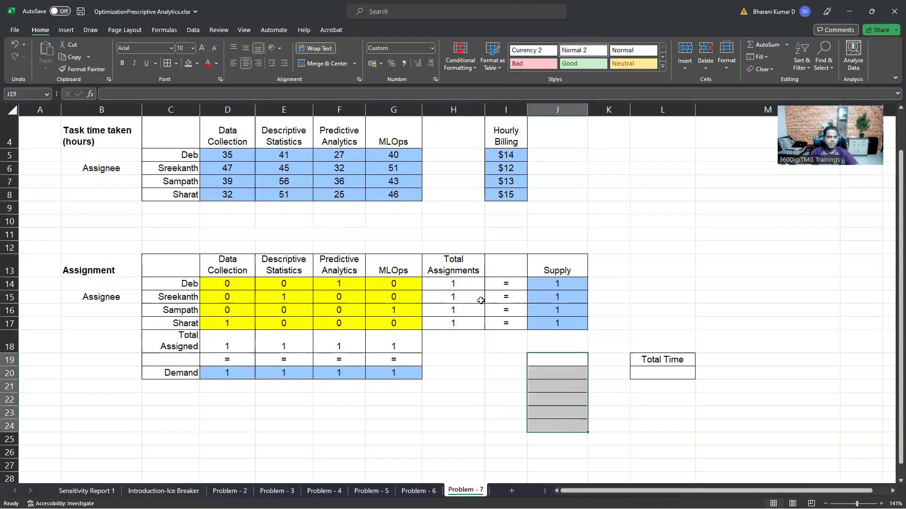
{"action": "left_click", "coordinate": [176, 63]}
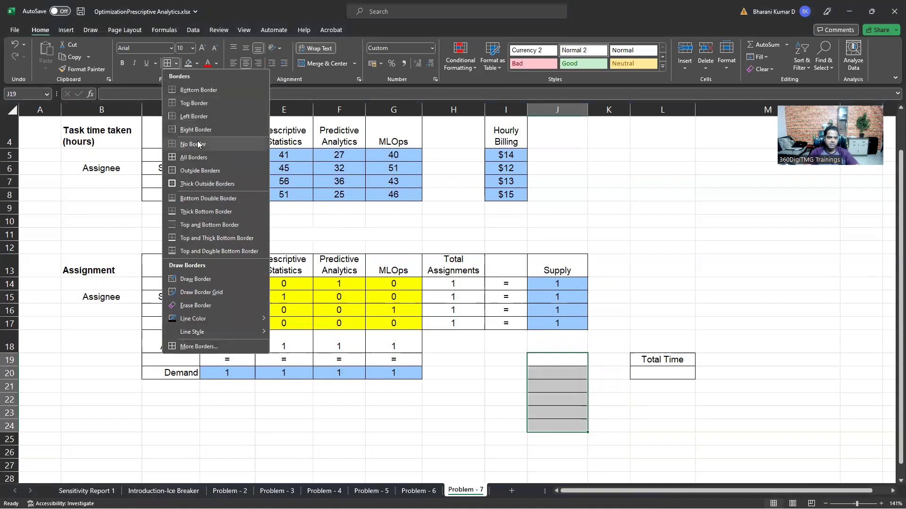
{"action": "left_click", "coordinate": [285, 173]}
{"action": "left_click", "coordinate": [612, 402]}
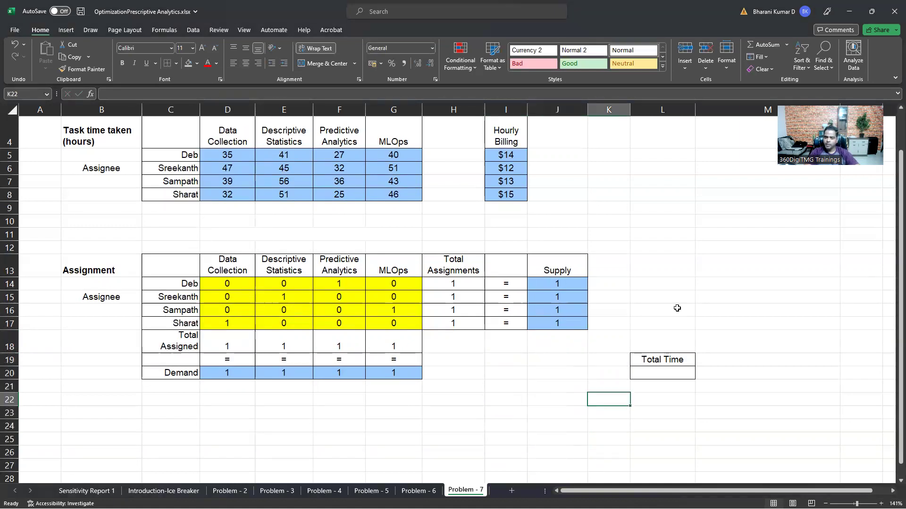
In Solver, set objective L20 to Min with changing cells D14:G17.
{"action": "left_click", "coordinate": [193, 31]}
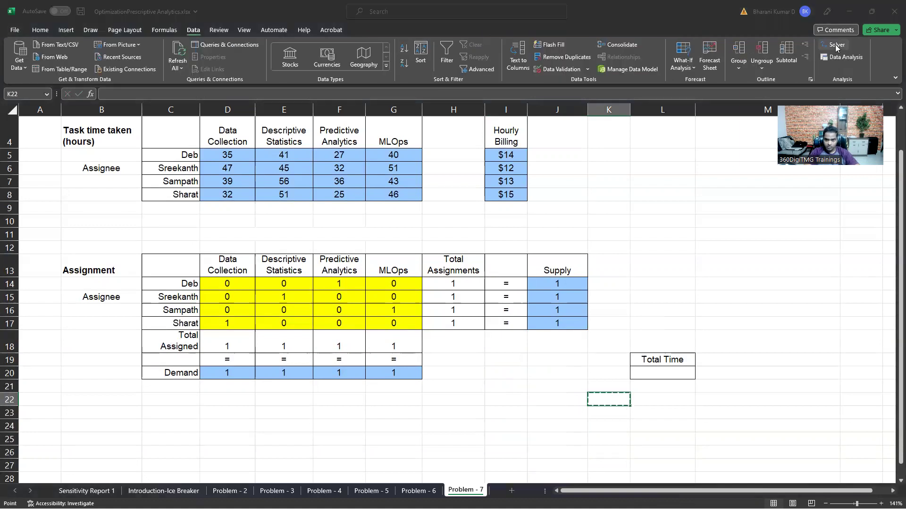
{"action": "left_click", "coordinate": [835, 44]}
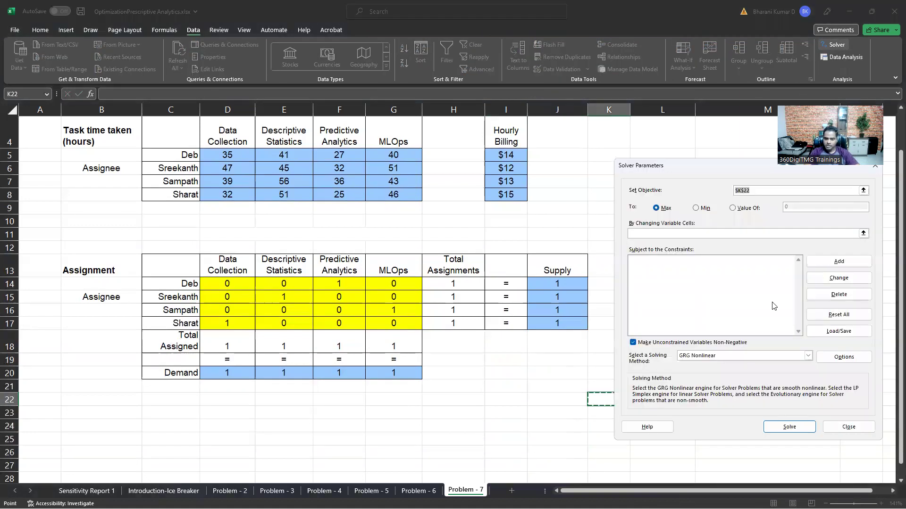
{"action": "left_click", "coordinate": [668, 374]}
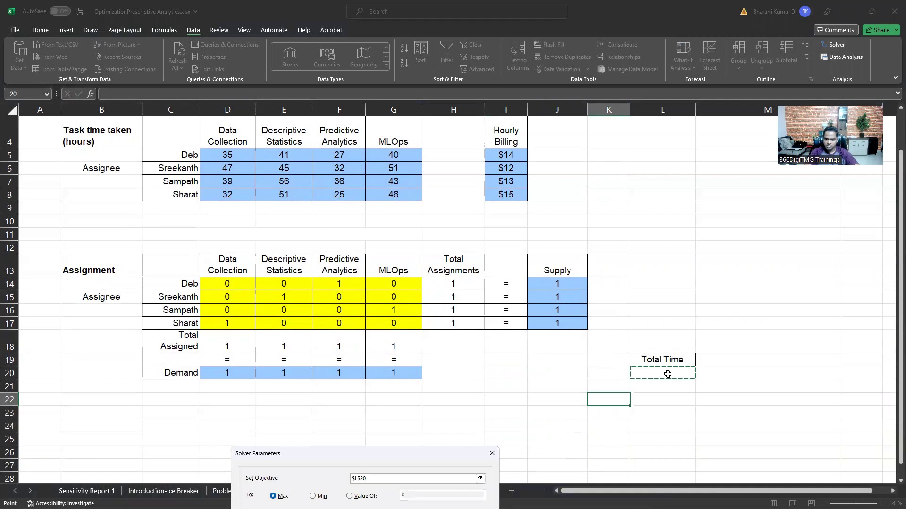
{"action": "left_click", "coordinate": [396, 466]}
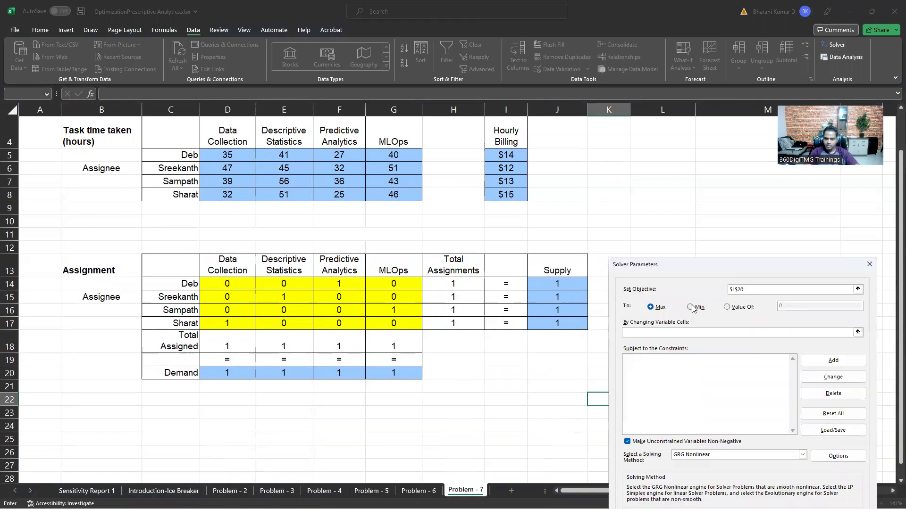
{"action": "left_click", "coordinate": [691, 307]}
{"action": "left_click", "coordinate": [676, 333]}
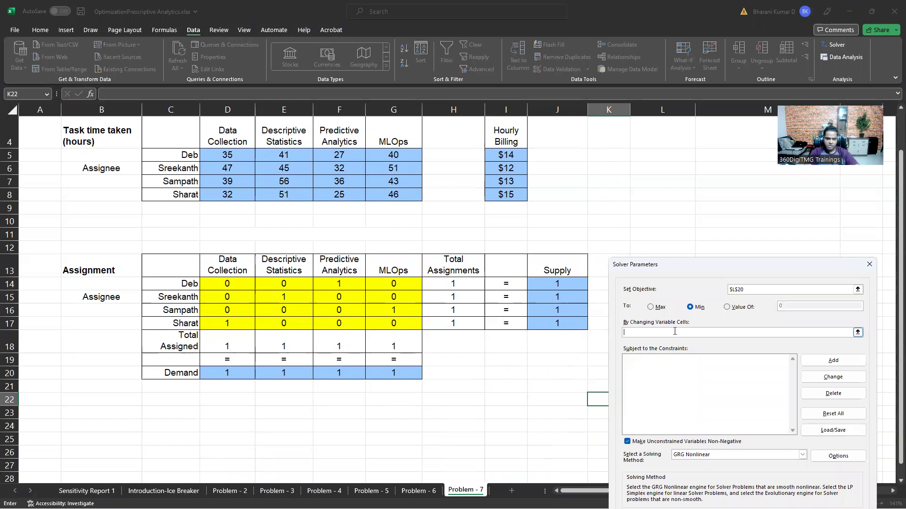
{"action": "left_click_drag", "start_coordinate": [235, 283], "coordinate": [391, 322]}
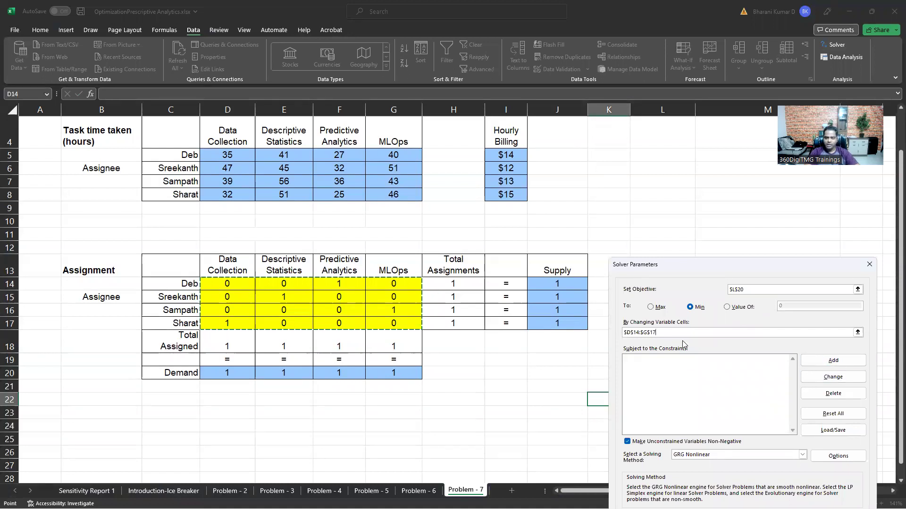
Add the Solver constraint D18:G18 = D20:G20 (Total Assigned equals Demand).
{"action": "left_click", "coordinate": [833, 361]}
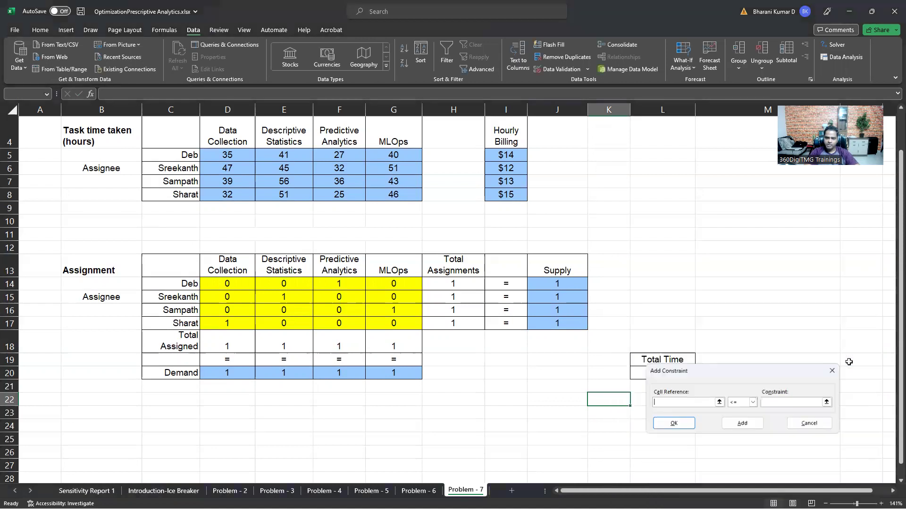
{"action": "left_click_drag", "start_coordinate": [227, 345], "coordinate": [379, 341]}
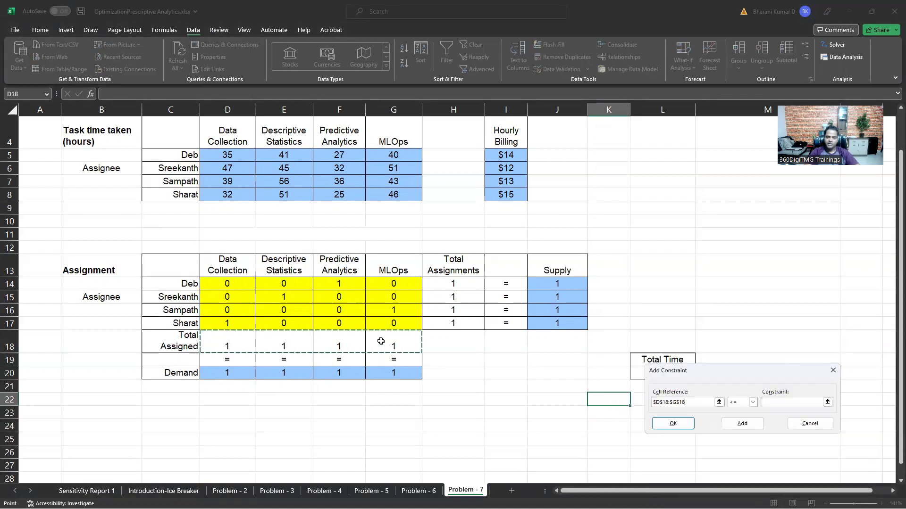
{"action": "left_click", "coordinate": [752, 402]}
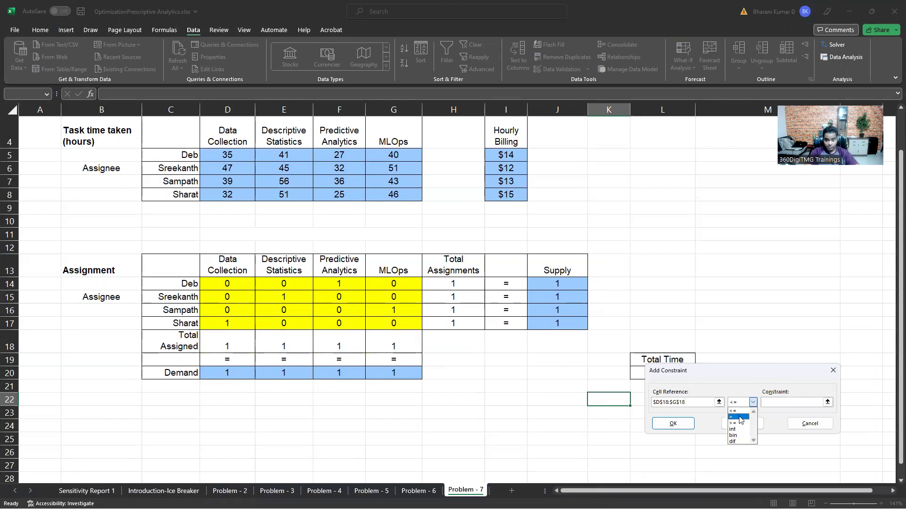
{"action": "left_click", "coordinate": [736, 417]}
{"action": "left_click", "coordinate": [791, 403]}
{"action": "left_click_drag", "start_coordinate": [217, 373], "coordinate": [380, 371]}
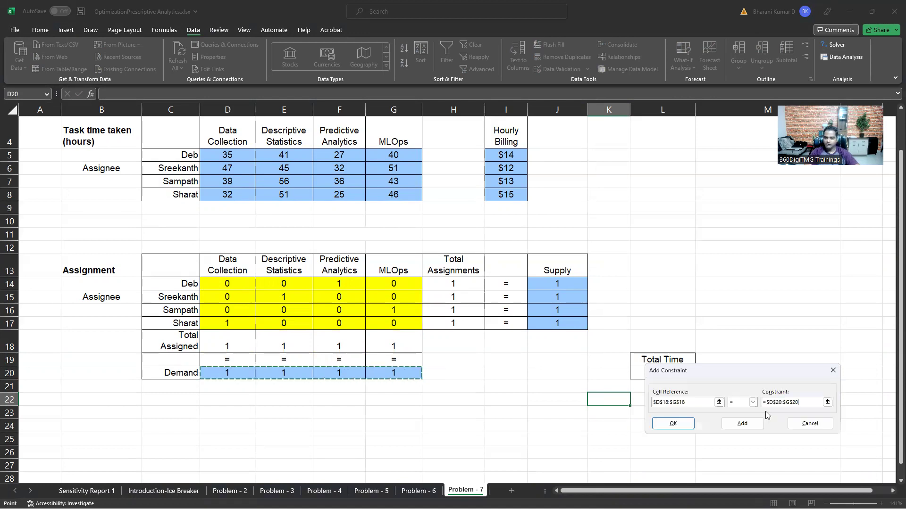
{"action": "left_click", "coordinate": [743, 424]}
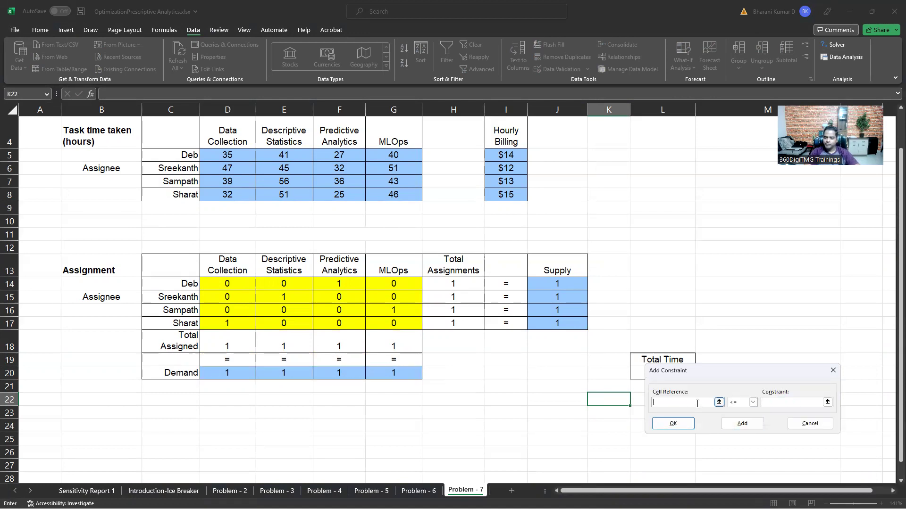
Add the constraint H14:H17 = J14:J17 (Total Assignments equals Supply).
{"action": "left_click_drag", "start_coordinate": [452, 282], "coordinate": [456, 324]}
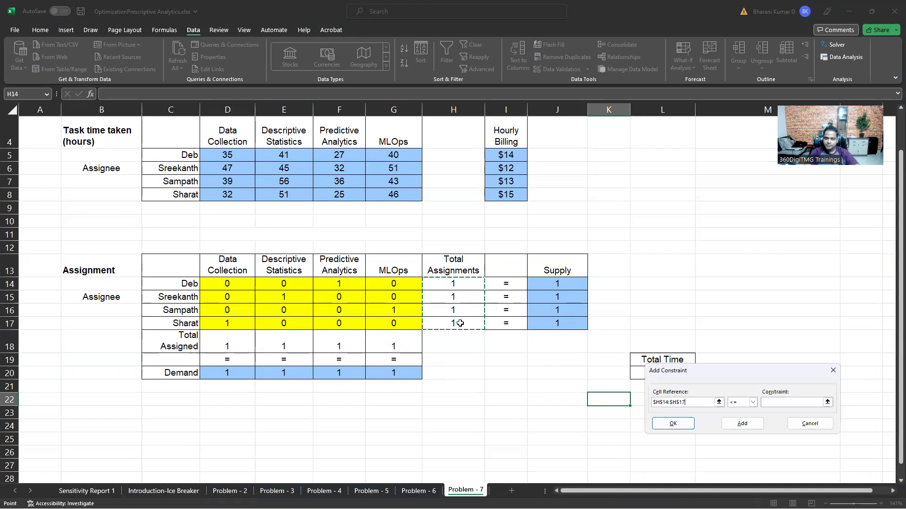
{"action": "left_click", "coordinate": [752, 403]}
{"action": "left_click", "coordinate": [738, 417]}
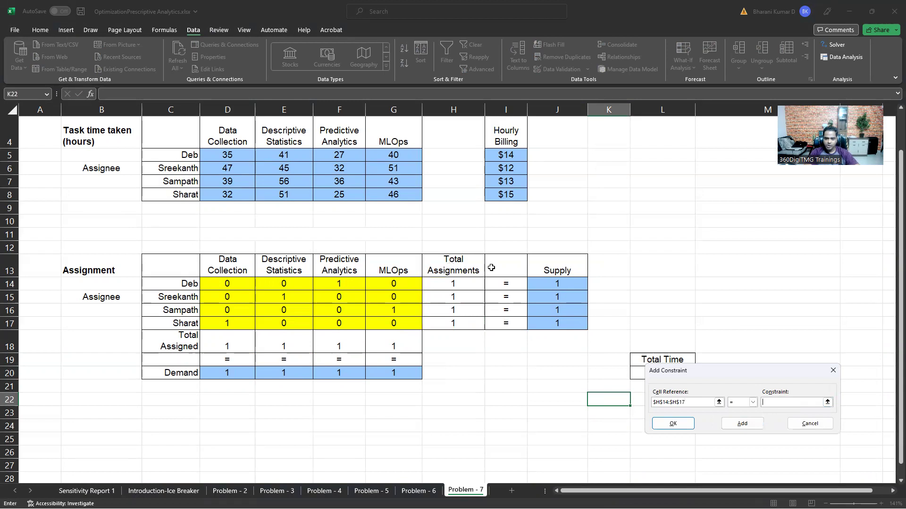
{"action": "left_click_drag", "start_coordinate": [538, 284], "coordinate": [548, 323]}
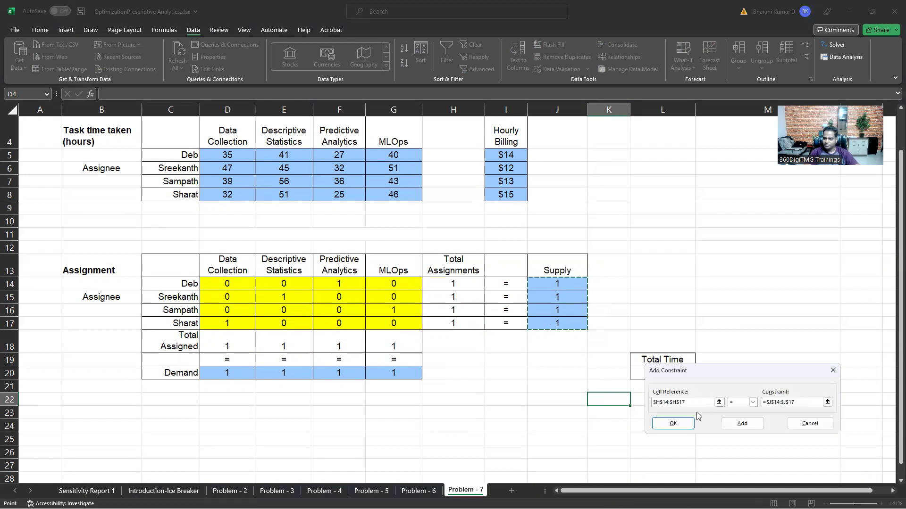
{"action": "left_click", "coordinate": [673, 424]}
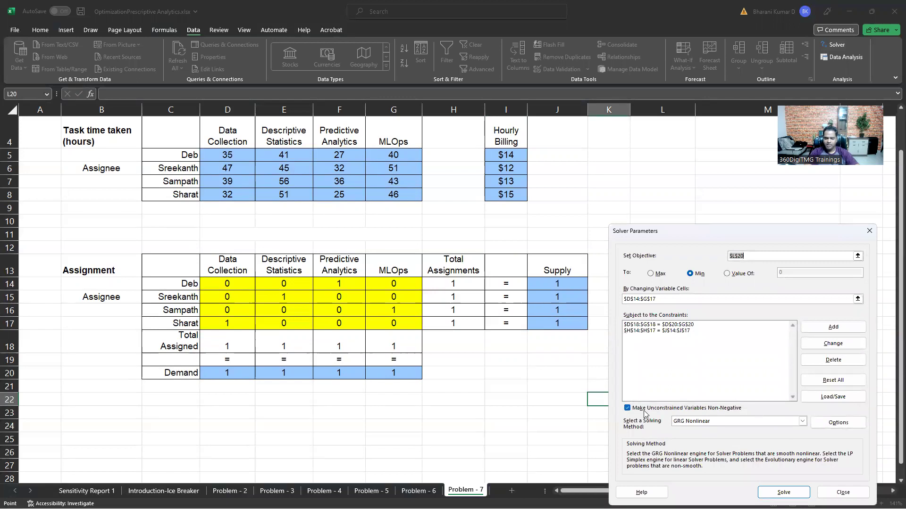
Choose Simplex LP as the solving method and run Solver.
{"action": "left_click", "coordinate": [800, 422]}
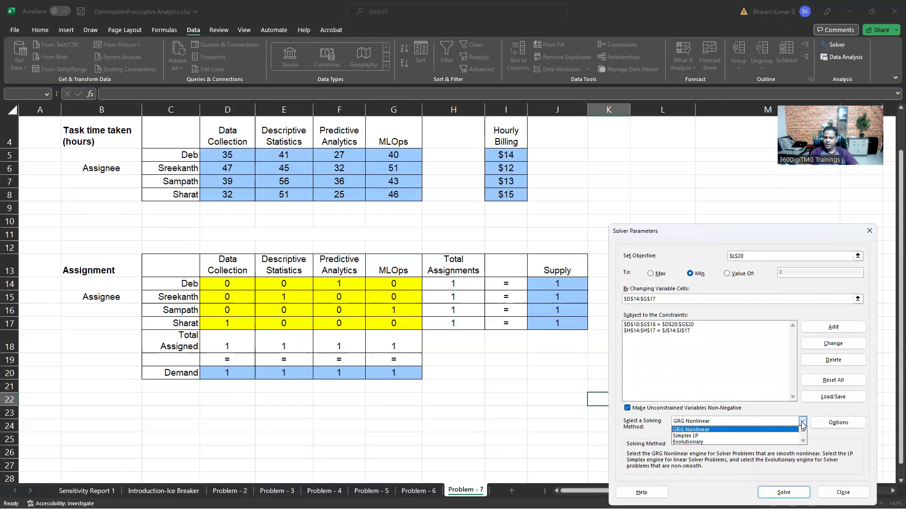
{"action": "left_click", "coordinate": [748, 436]}
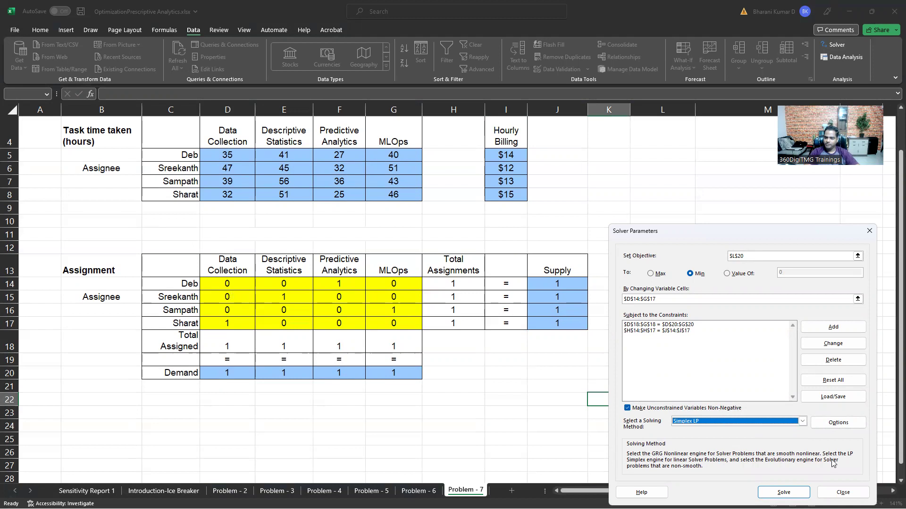
{"action": "left_click", "coordinate": [783, 492]}
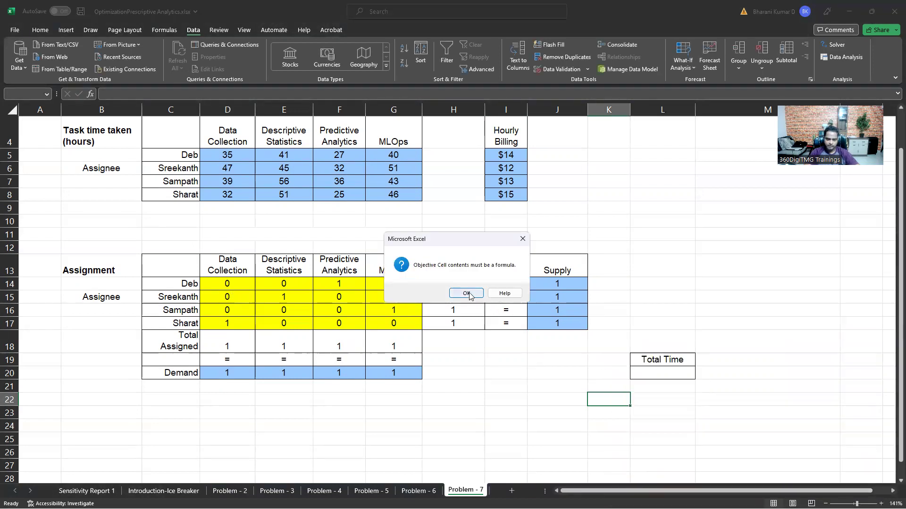
Dismiss the objective-formula warning, close Solver, and select the empty L20 cell.
{"action": "left_click", "coordinate": [467, 293]}
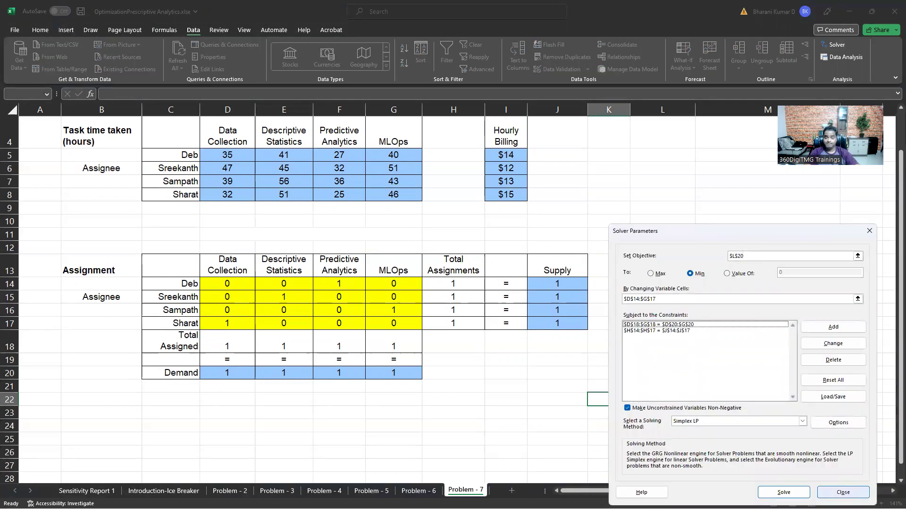
{"action": "left_click", "coordinate": [843, 492]}
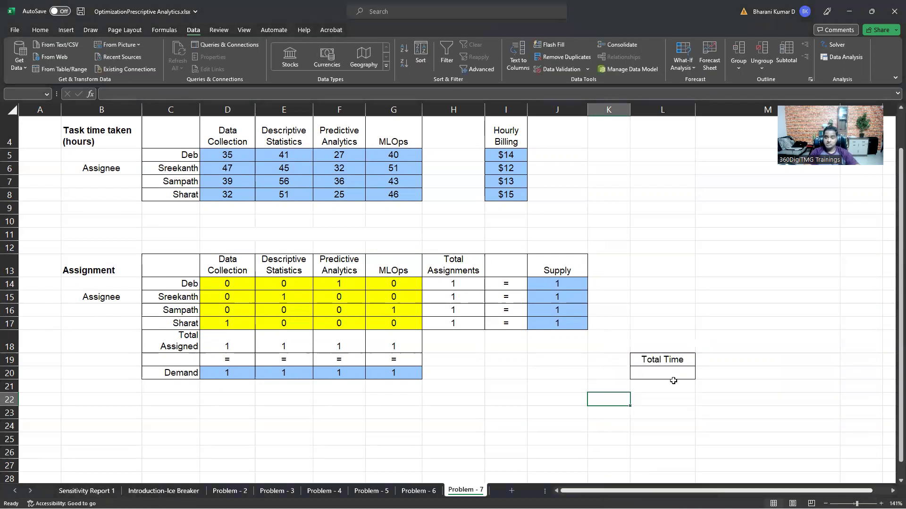
{"action": "left_click", "coordinate": [668, 375]}
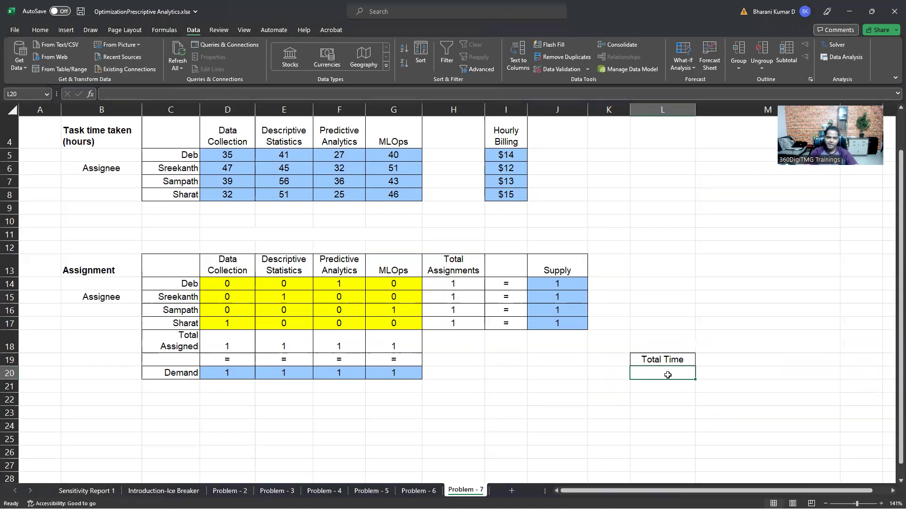
Enter =SUMPRODUCT(D5:G8,D14:G17) in L20, giving a Total Time of 147.
{"action": "type", "text": "=sum"}
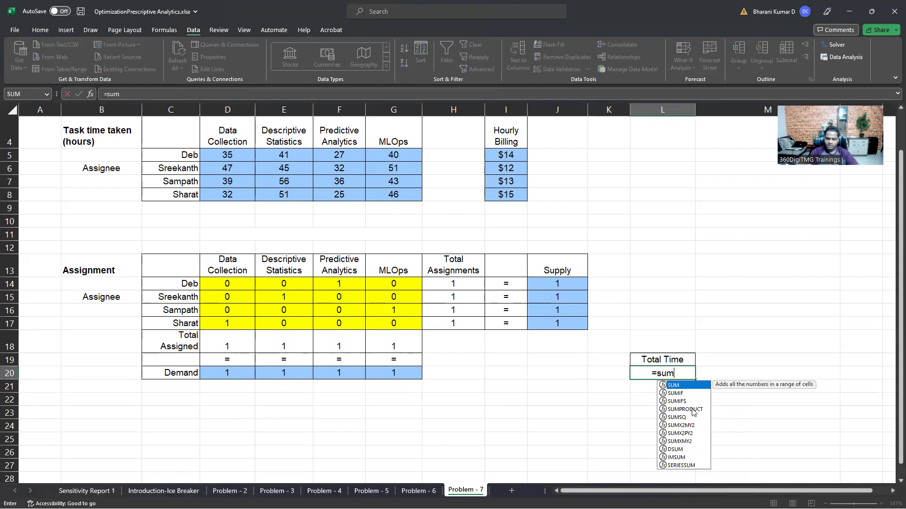
{"action": "double_click", "coordinate": [685, 409]}
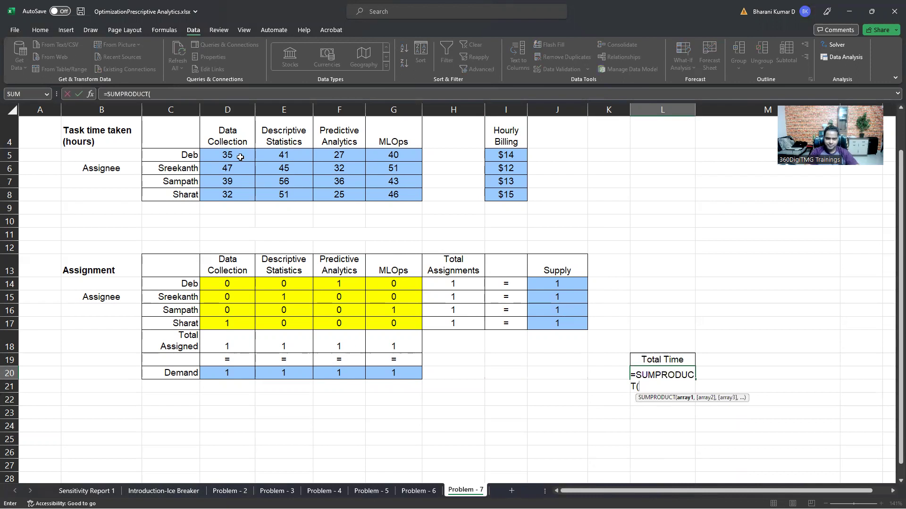
{"action": "left_click_drag", "start_coordinate": [240, 157], "coordinate": [375, 195]}
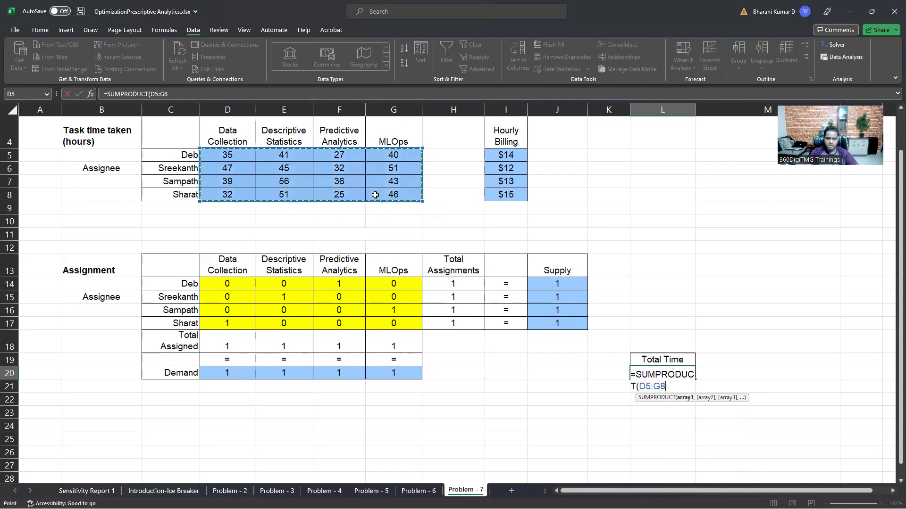
{"action": "type", "text": ","}
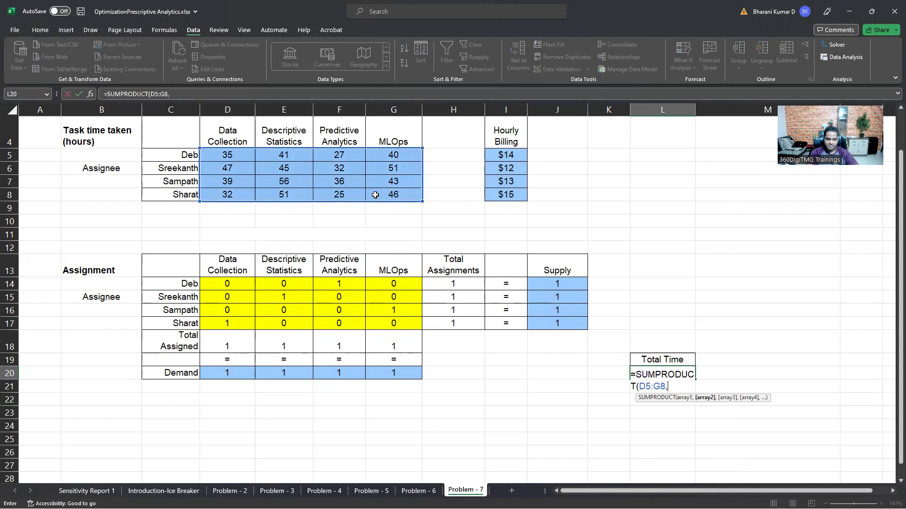
{"action": "left_click", "coordinate": [236, 282]}
{"action": "left_click_drag", "start_coordinate": [236, 282], "coordinate": [388, 323]}
{"action": "key", "text": "Return"}
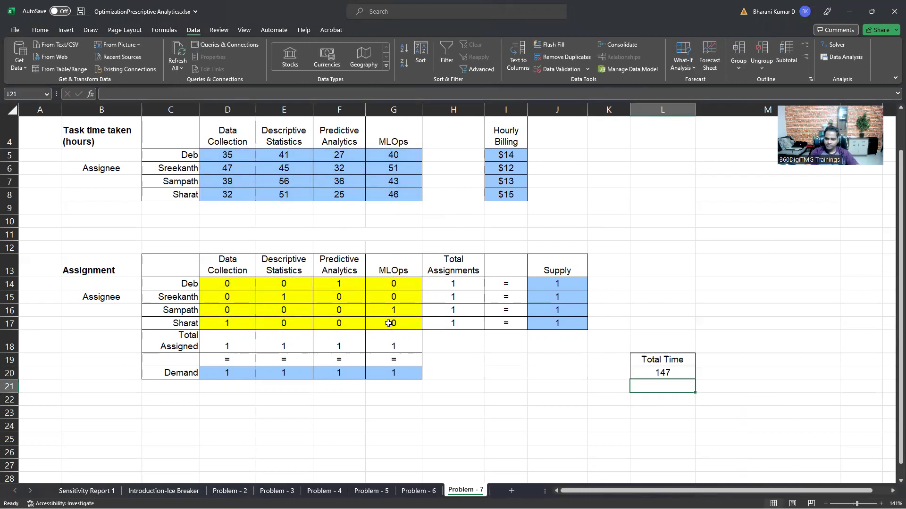
{"action": "left_click", "coordinate": [662, 373]}
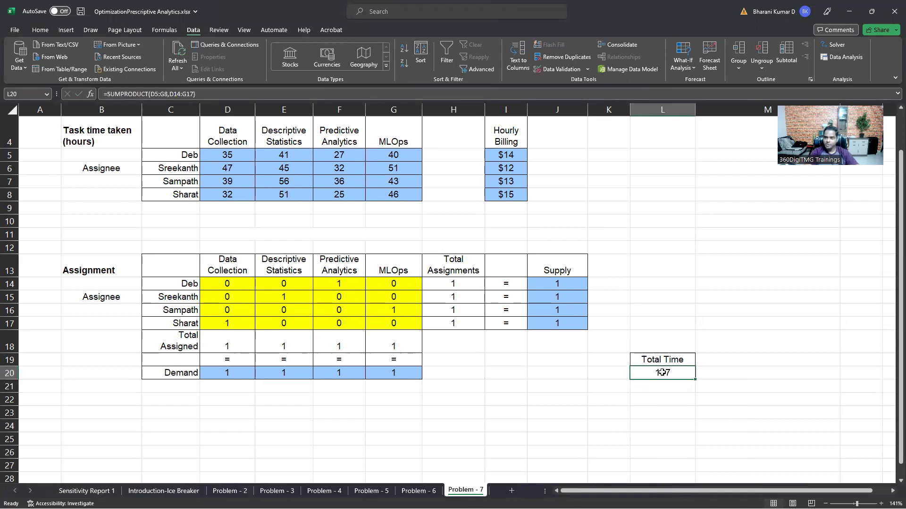
{"action": "left_click", "coordinate": [834, 45]}
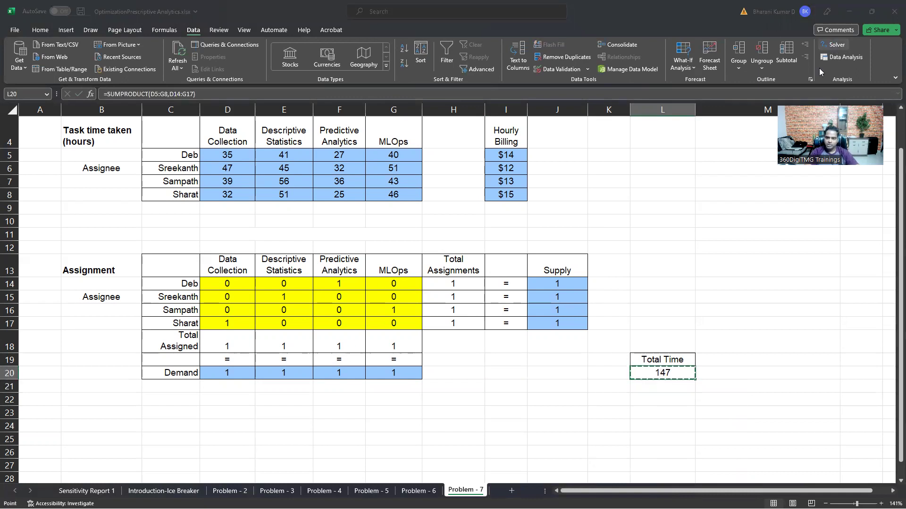
Set assignment cells D17 and F14 to 0.
{"action": "key", "text": "Escape"}
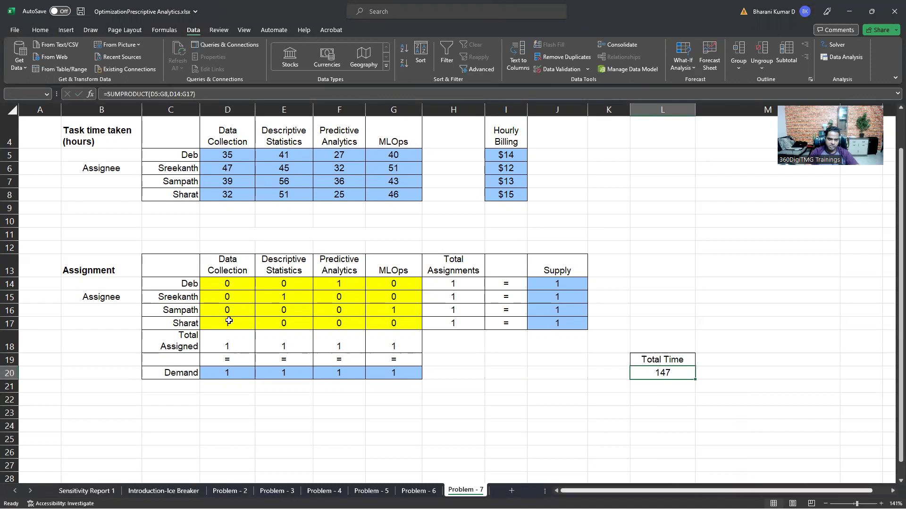
{"action": "left_click", "coordinate": [229, 323]}
{"action": "type", "text": "0"}
{"action": "key", "text": "Tab"}
{"action": "key", "text": "Tab"}
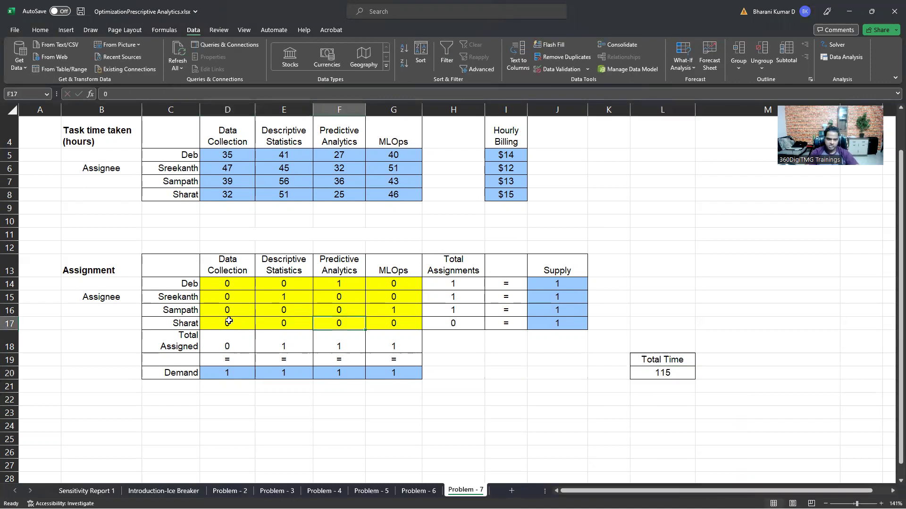
{"action": "key", "text": "Up"}
{"action": "key", "text": "Up"}
{"action": "key", "text": "Up"}
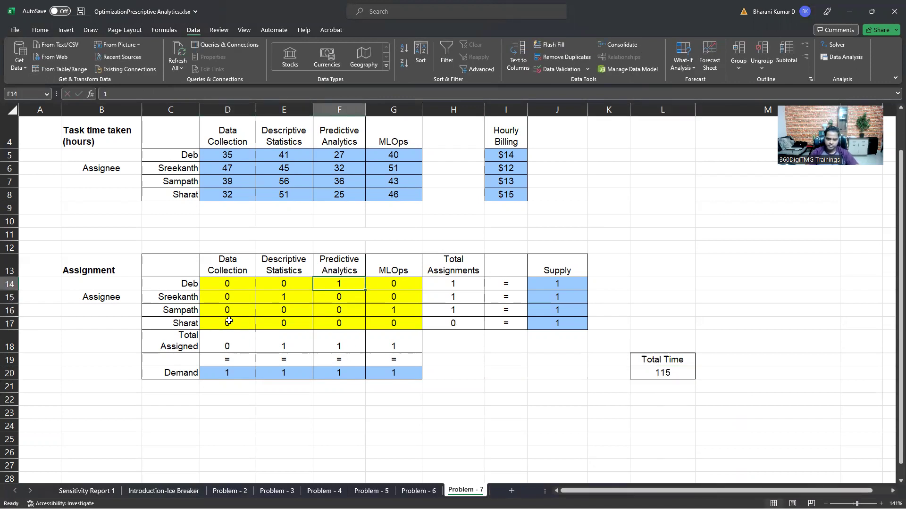
{"action": "type", "text": "0"}
{"action": "key", "text": "Left"}
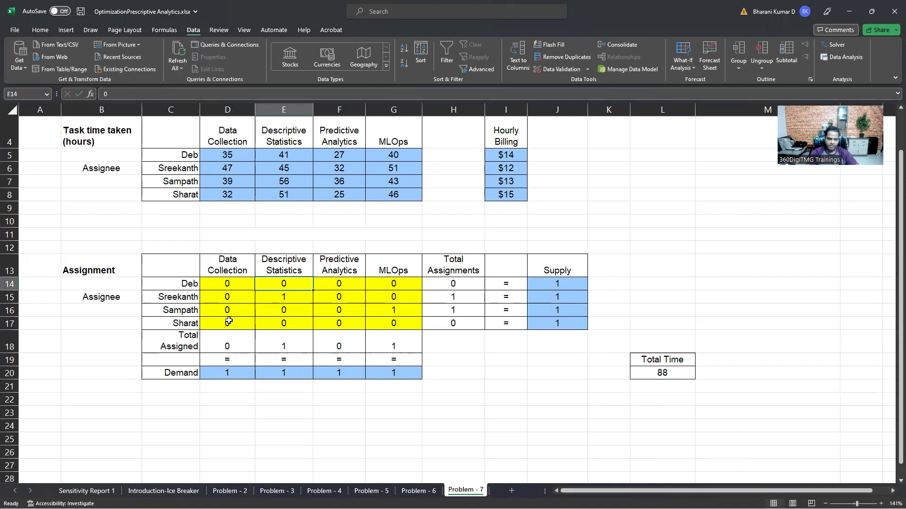
Zero out E15 and G16 so Total Time reads 0, then reopen Solver on L20.
{"action": "key", "text": "Down"}
{"action": "key", "text": "BackSpace"}
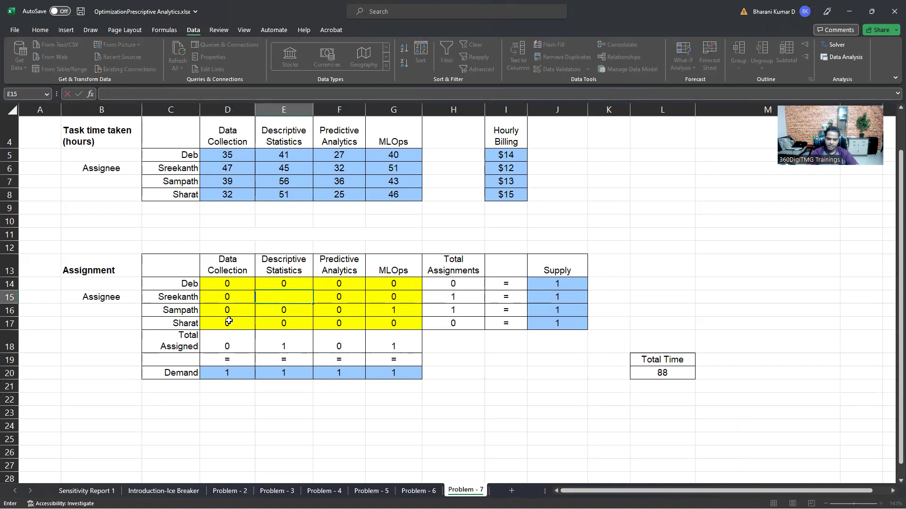
{"action": "type", "text": "0"}
{"action": "key", "text": "Right"}
{"action": "key", "text": "Right"}
{"action": "key", "text": "Right"}
{"action": "key", "text": "Left"}
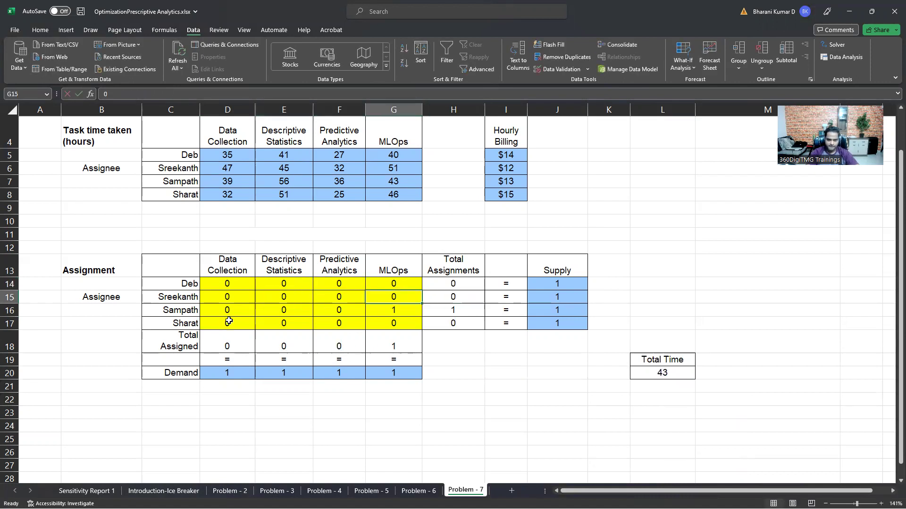
{"action": "key", "text": "Right"}
{"action": "key", "text": "Down"}
{"action": "key", "text": "Left"}
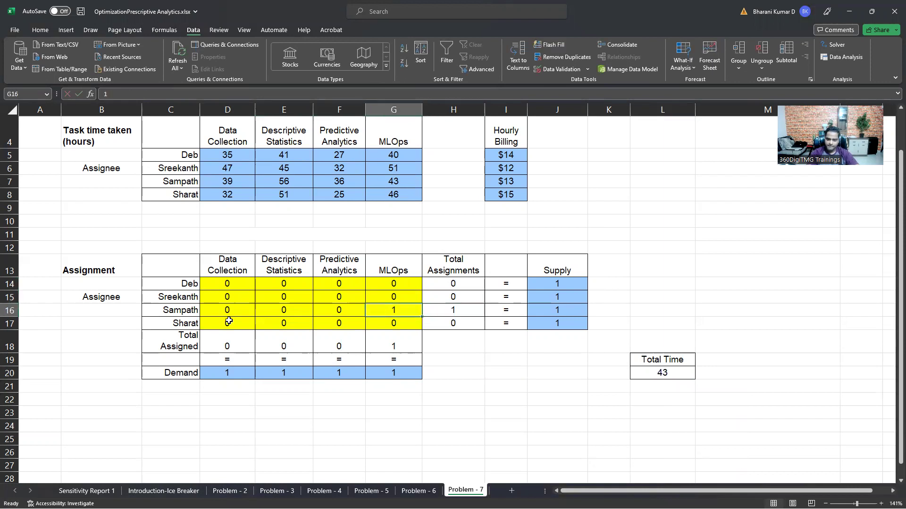
{"action": "type", "text": "0"}
{"action": "left_click", "coordinate": [547, 423]}
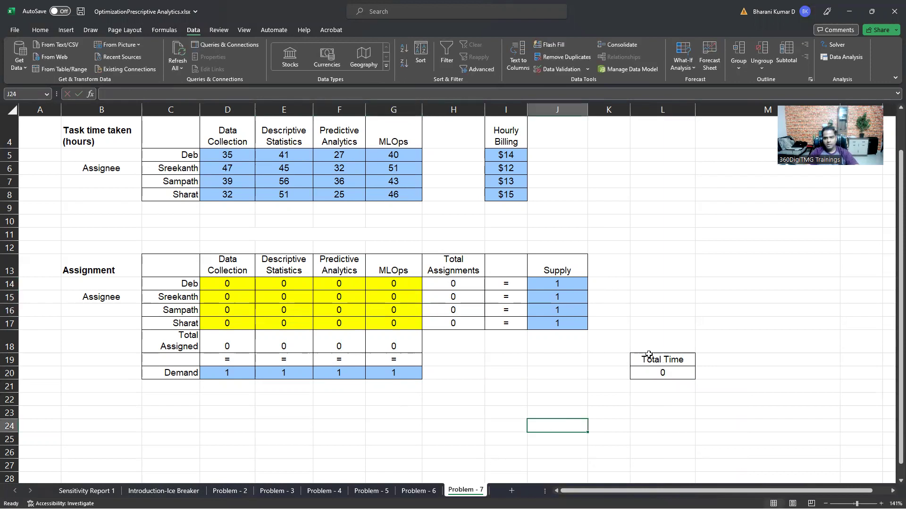
{"action": "left_click", "coordinate": [665, 371]}
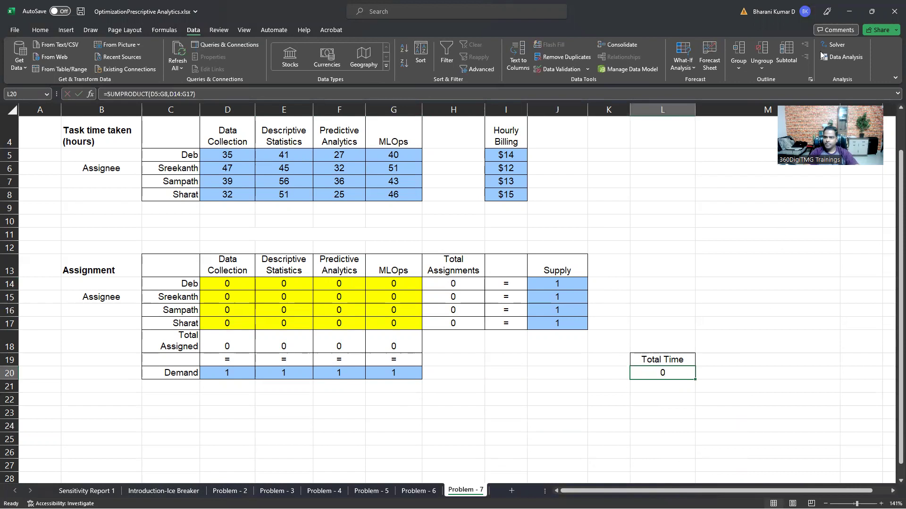
{"action": "left_click", "coordinate": [842, 45]}
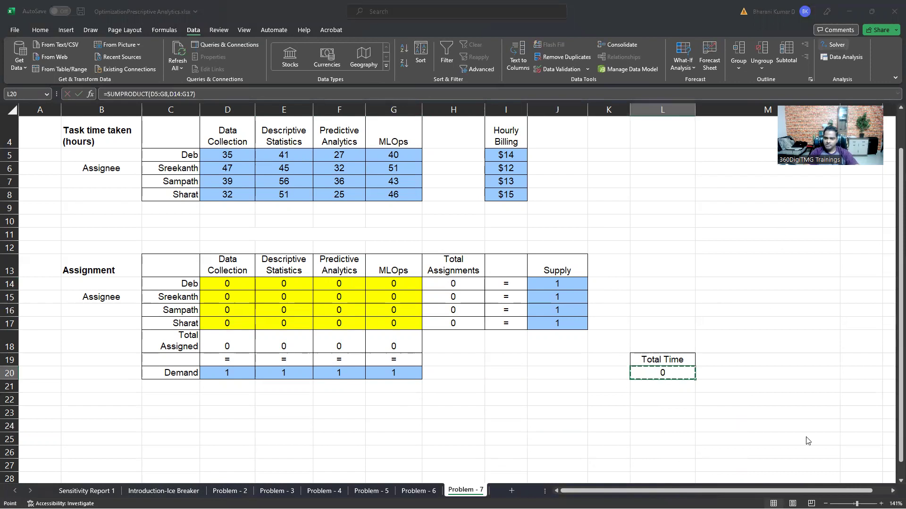
Run Solver and keep its optimal assignment, one task per person, with Total Time 147 hours.
{"action": "left_click", "coordinate": [781, 491]}
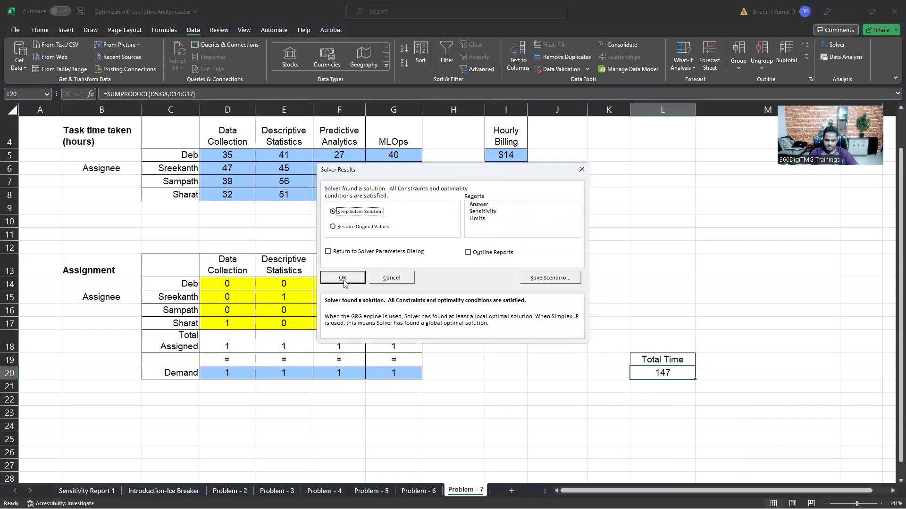
{"action": "left_click", "coordinate": [343, 282]}
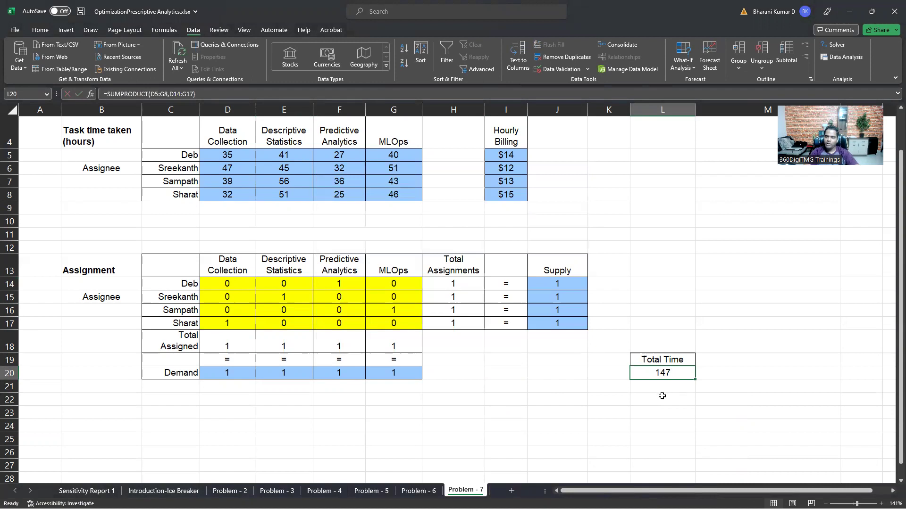
{"action": "left_click", "coordinate": [189, 282]}
{"action": "left_click", "coordinate": [337, 284]}
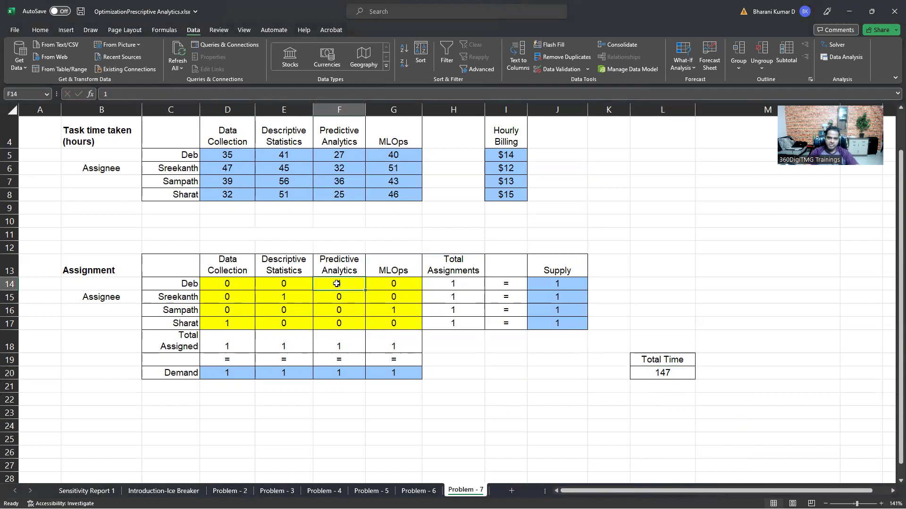
{"action": "left_click", "coordinate": [189, 298]}
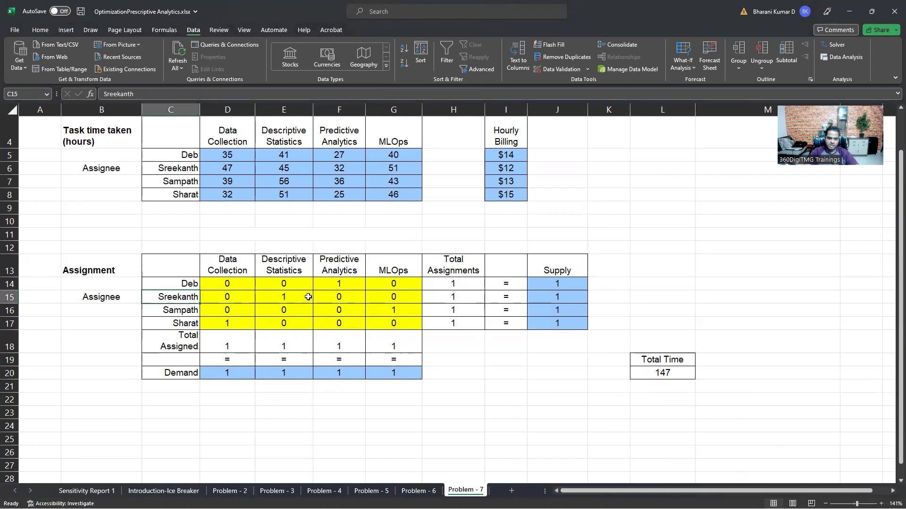
{"action": "left_click", "coordinate": [308, 297]}
{"action": "left_click", "coordinate": [179, 310]}
{"action": "left_click", "coordinate": [395, 311]}
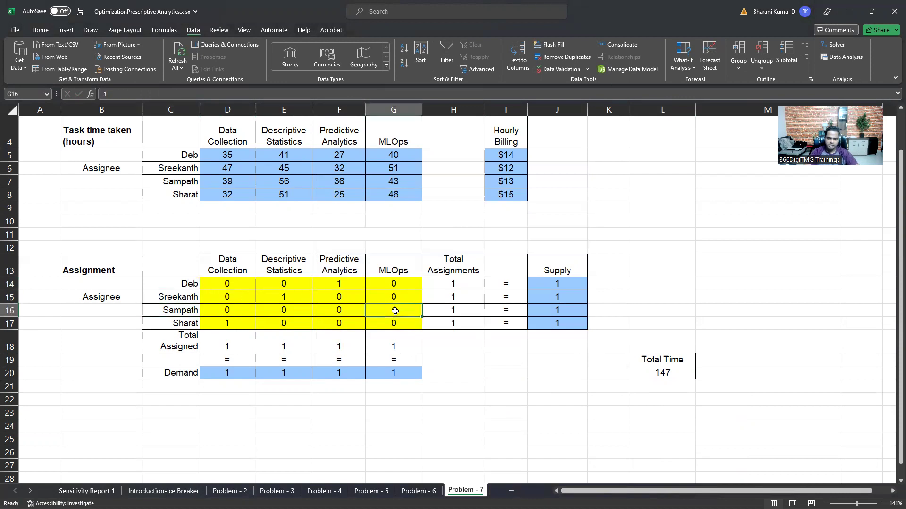
{"action": "left_click", "coordinate": [184, 322]}
{"action": "left_click", "coordinate": [244, 327]}
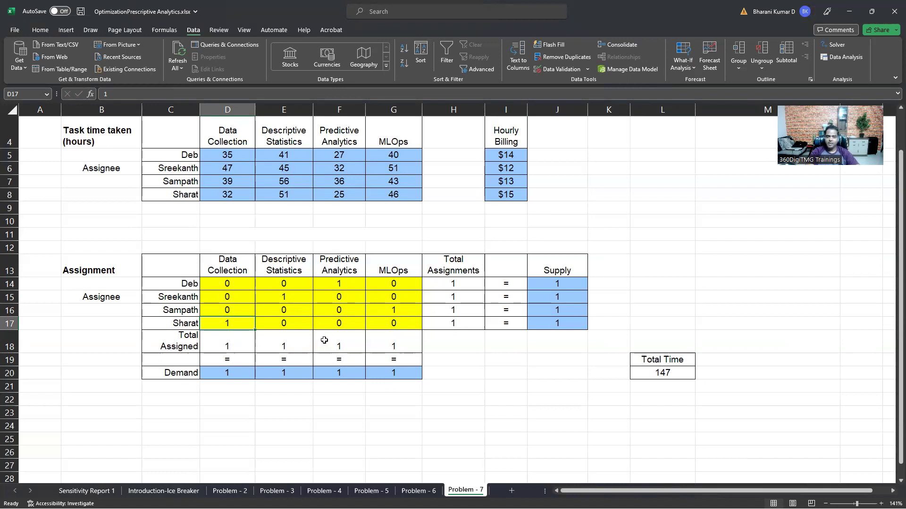
{"action": "left_click", "coordinate": [507, 358]}
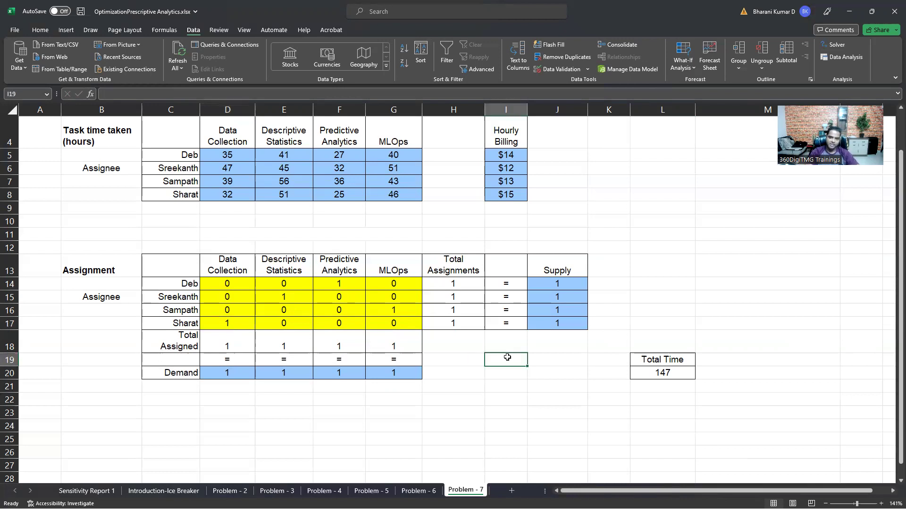